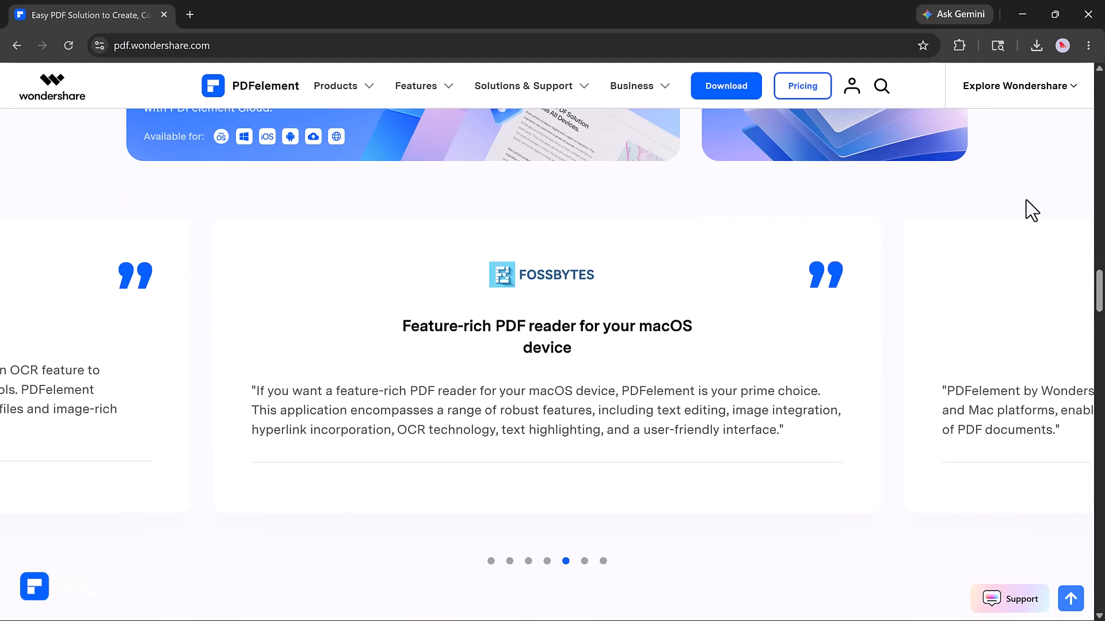
# Look through the PDFelement website's reviews, industry solutions, pricing plans and supported platforms, and return toward the start of the page
pyautogui.scroll(-10, 1027, 199)
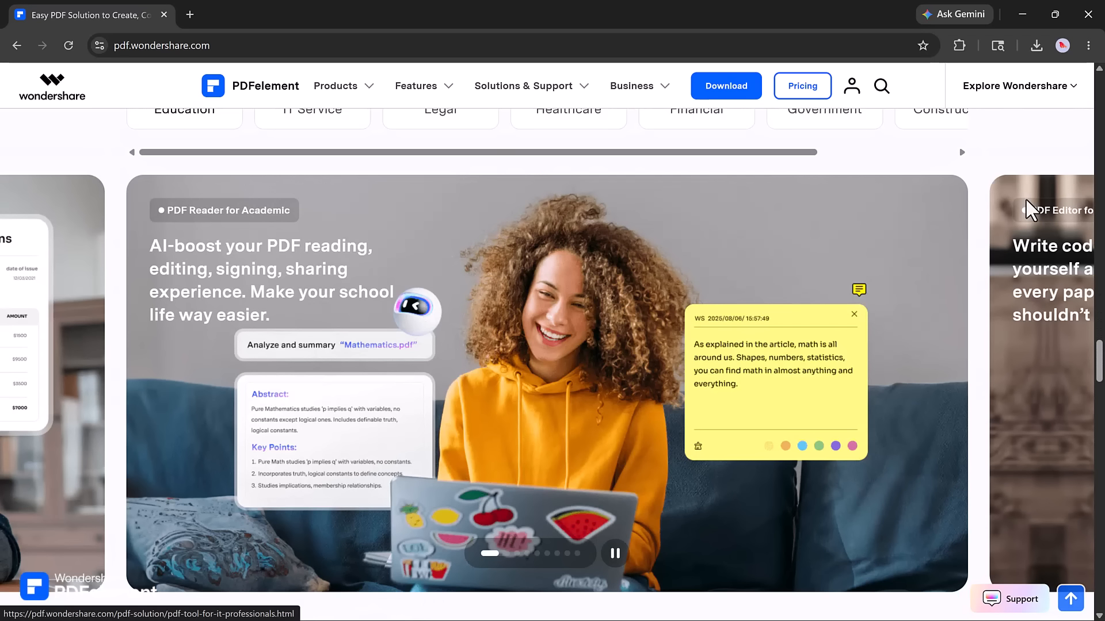
pyautogui.scroll(-10, 1027, 199)
pyautogui.scroll(-12, 1027, 199)
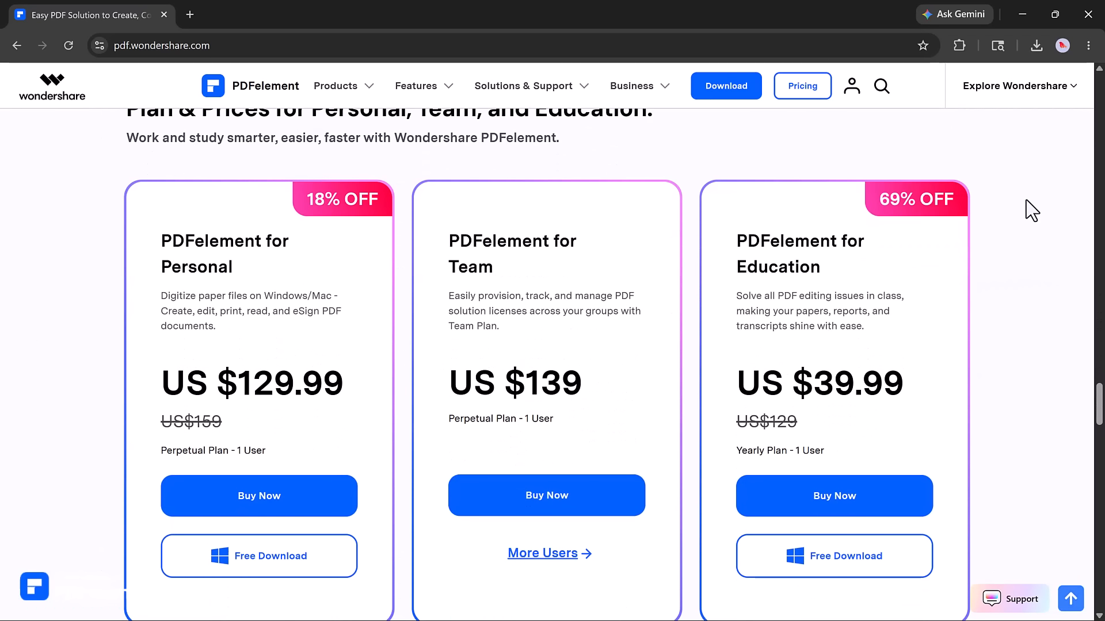
pyautogui.scroll(-10, 1026, 200)
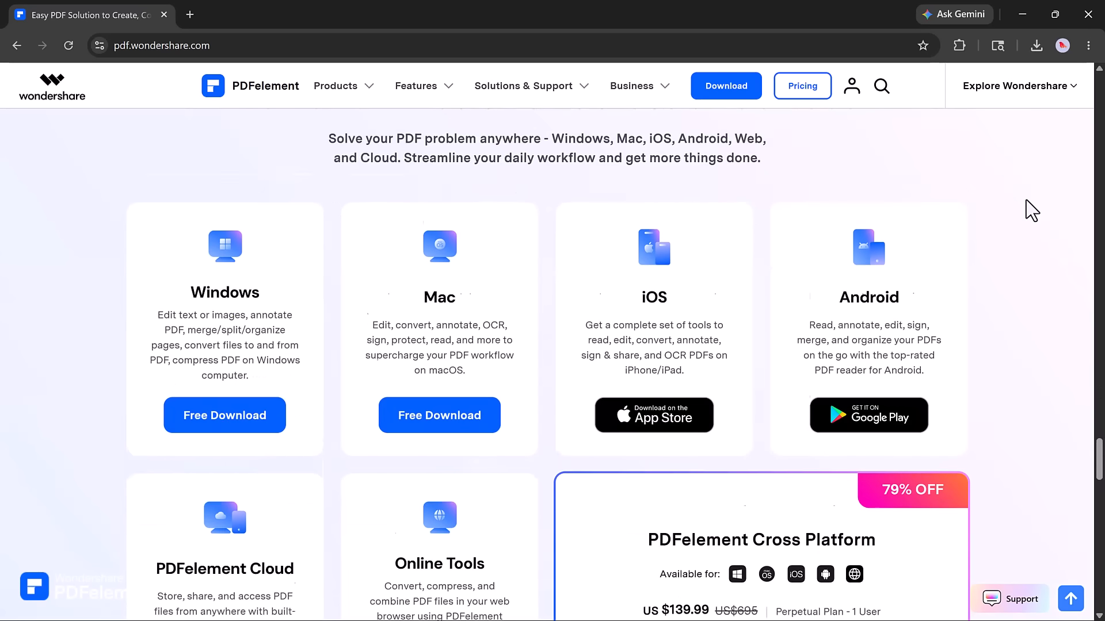
pyautogui.scroll(-10, 1027, 199)
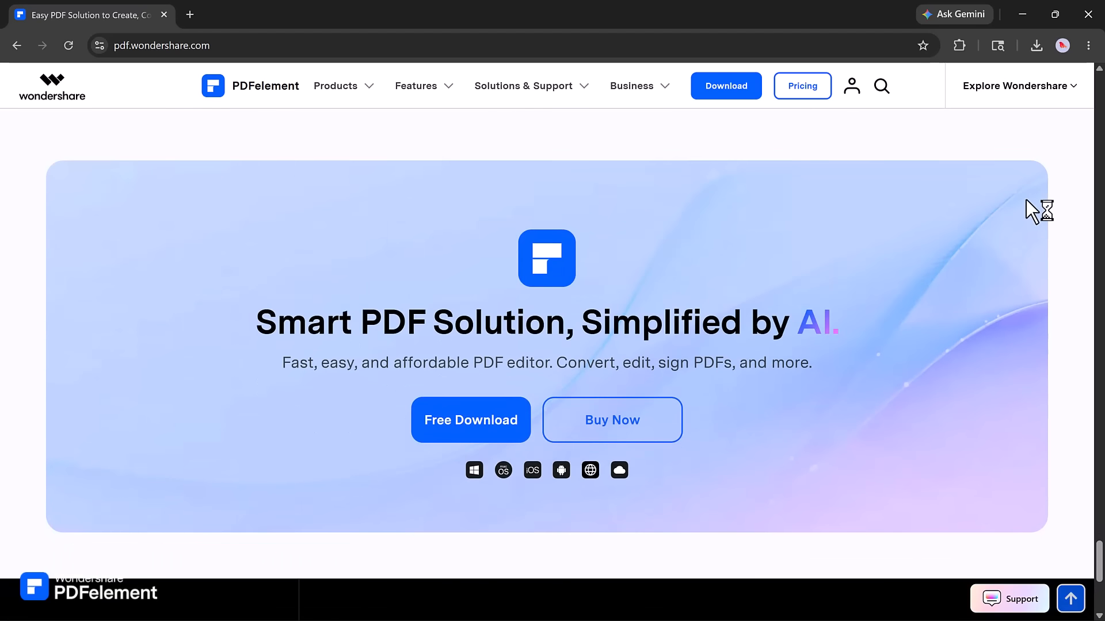
pyautogui.scroll(20, 1027, 199)
pyautogui.scroll(20, 1026, 199)
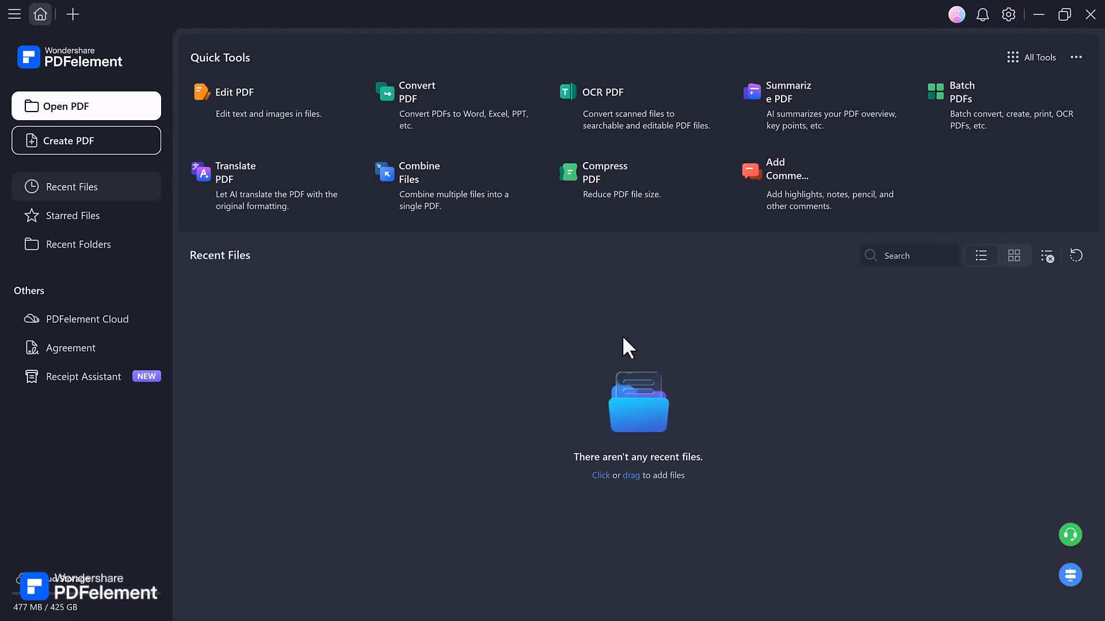
# Open professional_executive_resume.pdf from the desktop's New folder for editing in PDFelement
pyautogui.click(239, 110)
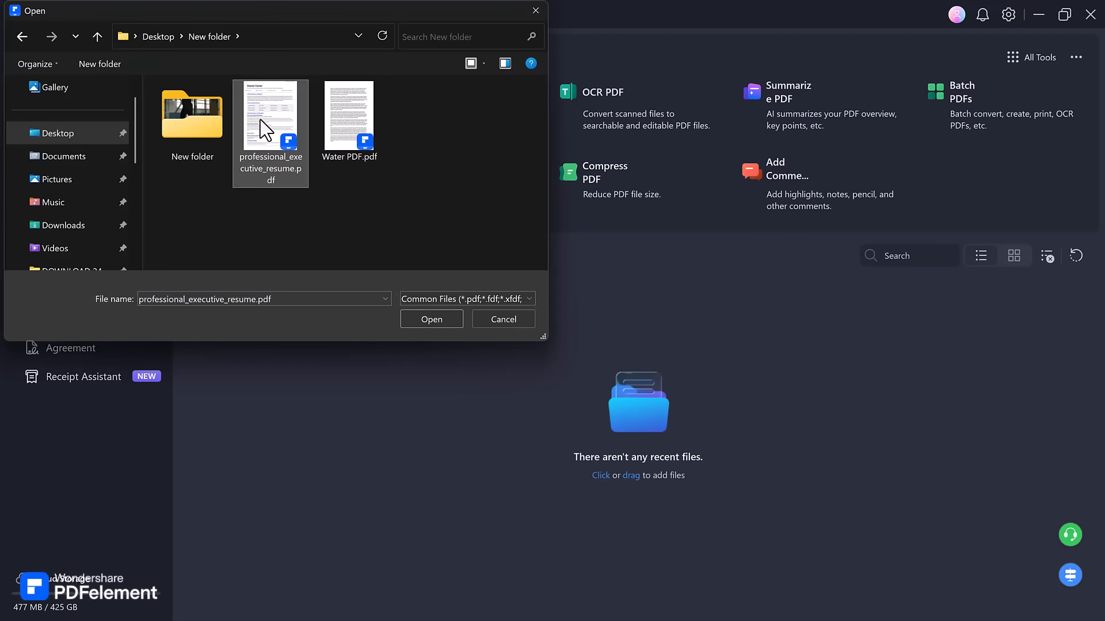
pyautogui.doubleClick(264, 125)
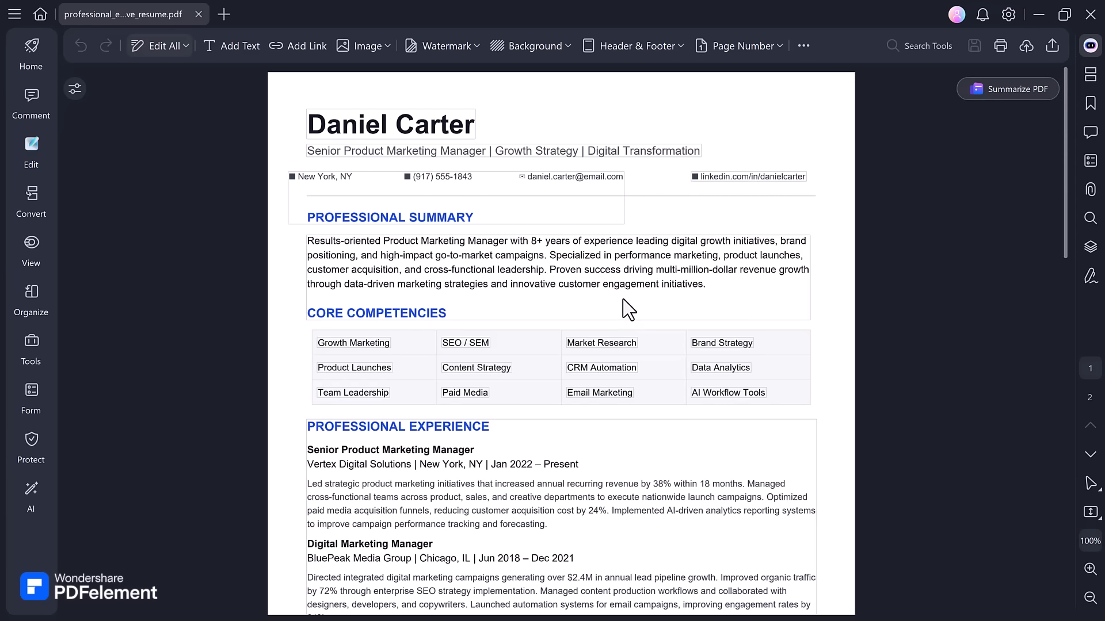
# Try deleting the description paragraph under the Senior Product Marketing Manager entry, and undo the deletion
pyautogui.scroll(-2, 568, 349)
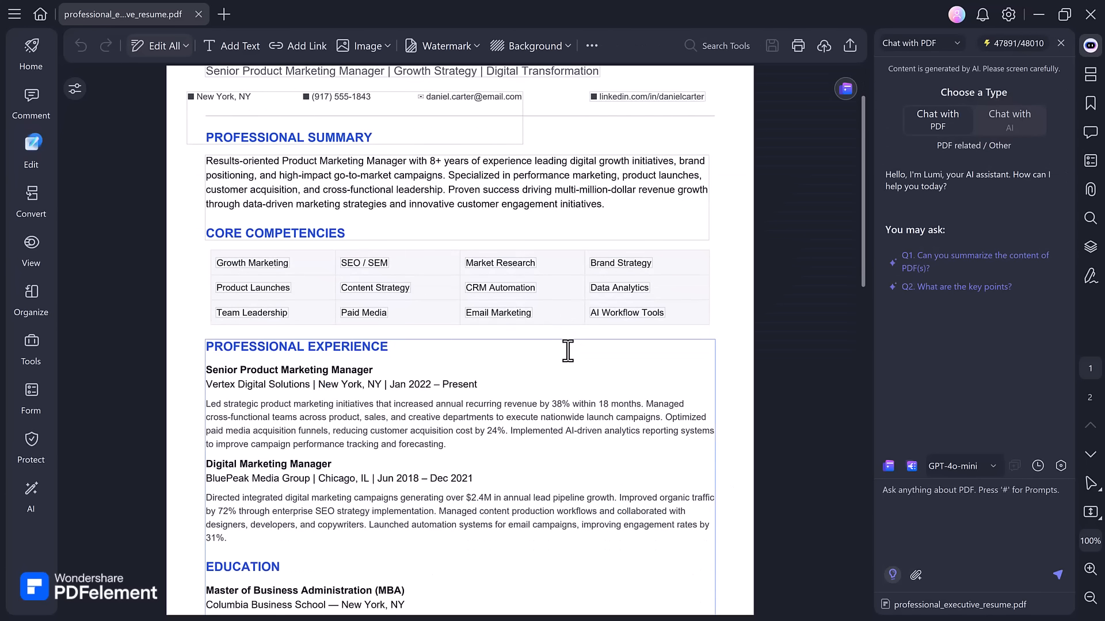
pyautogui.scroll(-3, 568, 349)
pyautogui.click(233, 257)
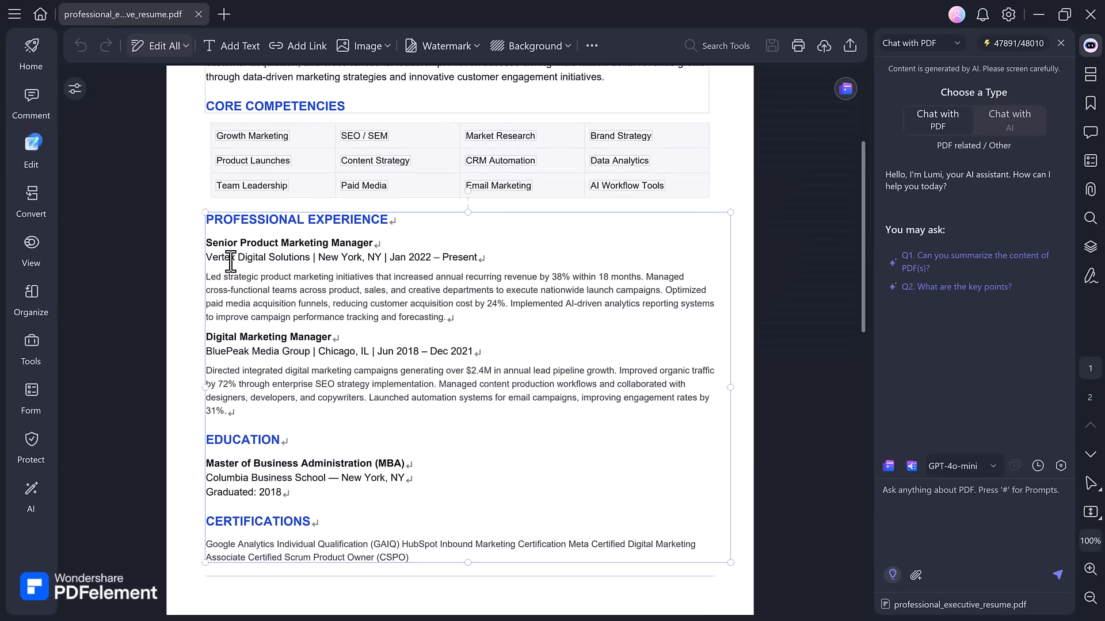
pyautogui.moveTo(236, 258); pyautogui.dragTo(475, 320)
pyautogui.press('Delete')
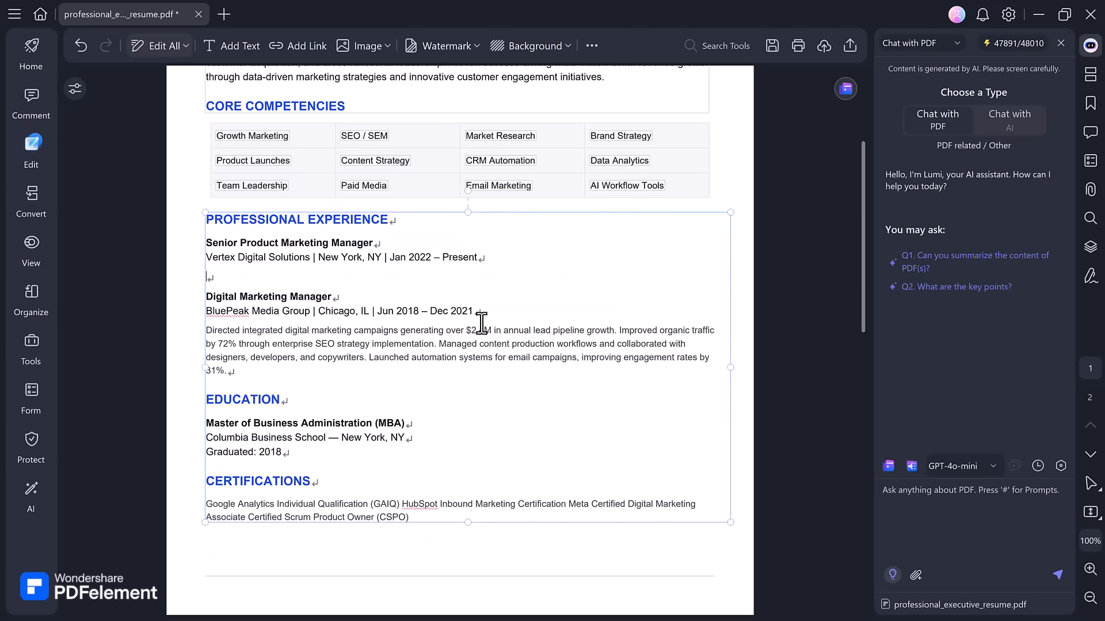
pyautogui.hotkey('ctrl', 'z')
# Try italic style and a blue text colour on the Vertex Digital Solutions line and its description, and undo the formatting
pyautogui.moveTo(206, 258); pyautogui.dragTo(439, 316)
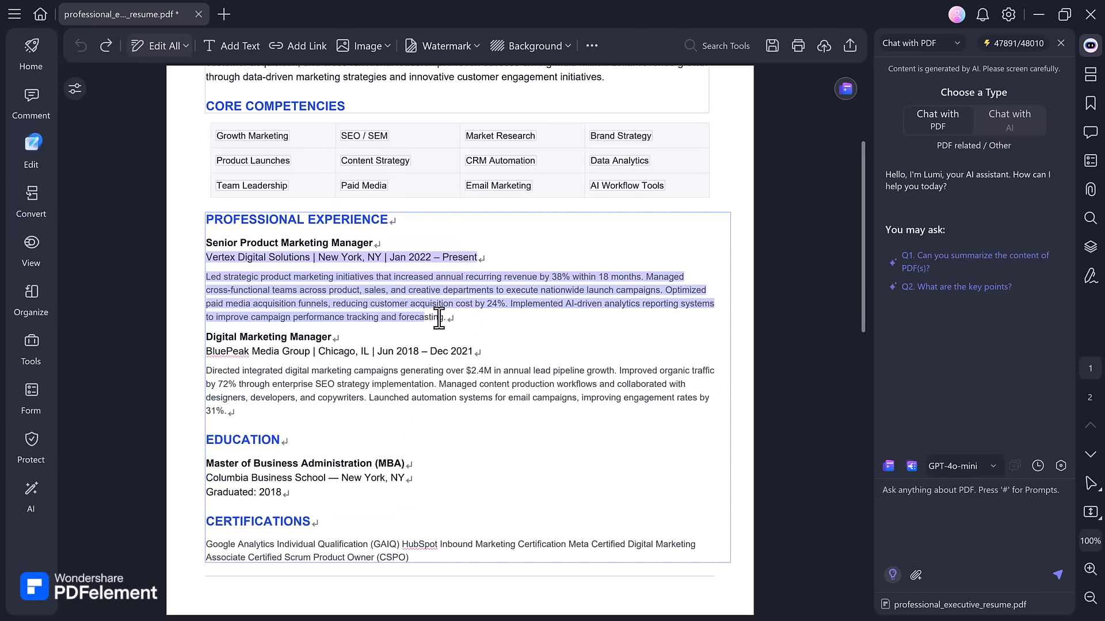
pyautogui.click(293, 231)
pyautogui.click(324, 233)
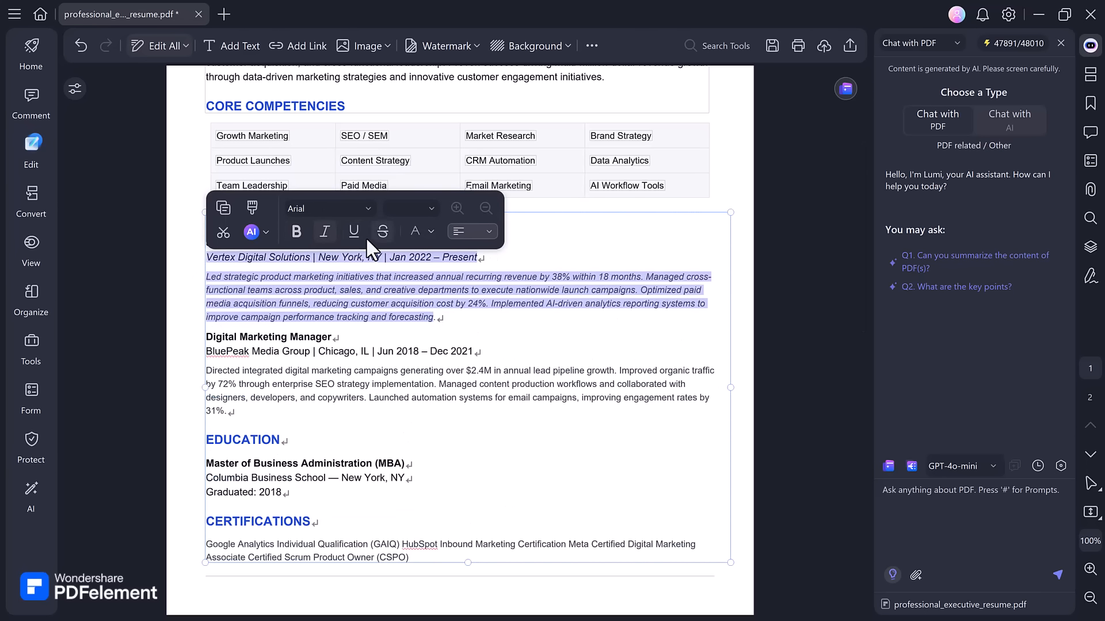
pyautogui.click(265, 232)
pyautogui.click(429, 232)
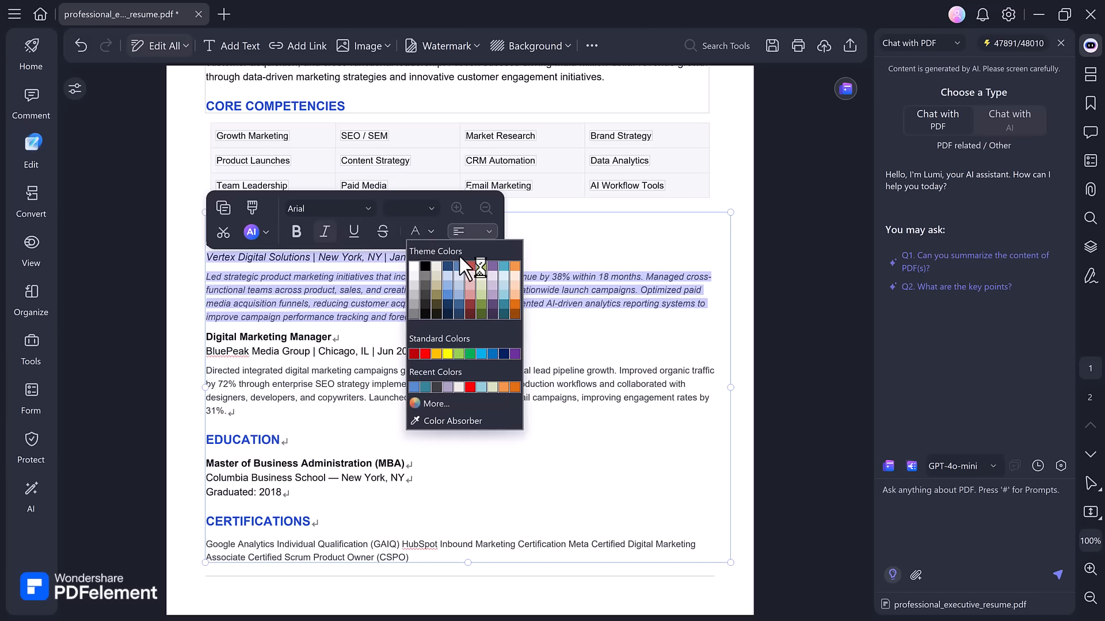
pyautogui.click(587, 245)
pyautogui.hotkey('ctrl', 'z')
pyautogui.hotkey('ctrl', 'z')
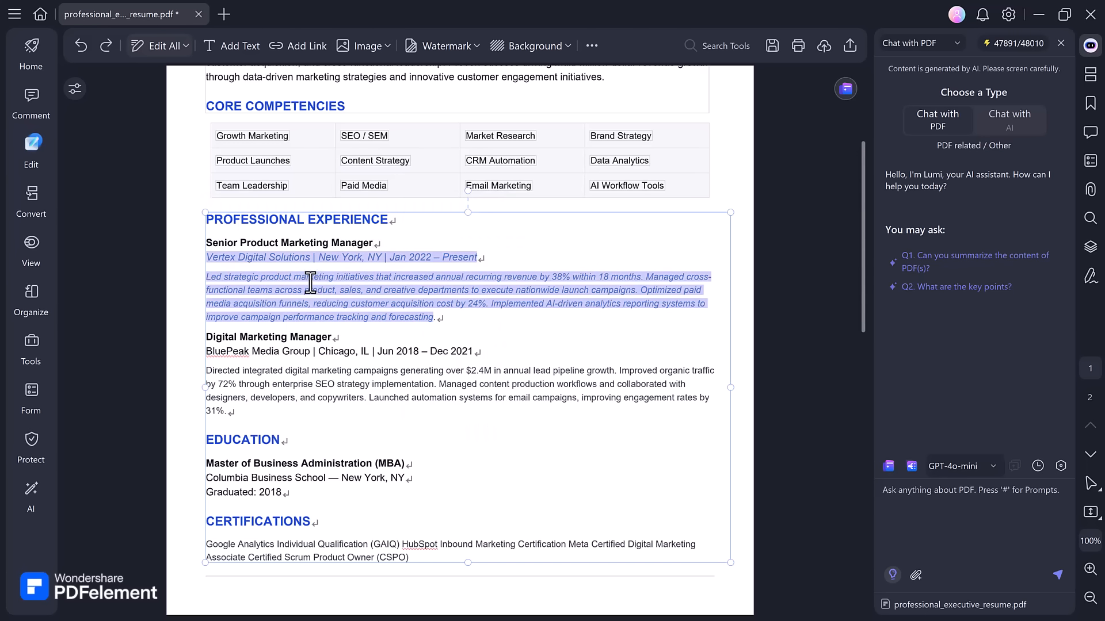
# Move the text block starting with Professional Experience slightly to the right on the resume's first page
pyautogui.scroll(-4, 517, 328)
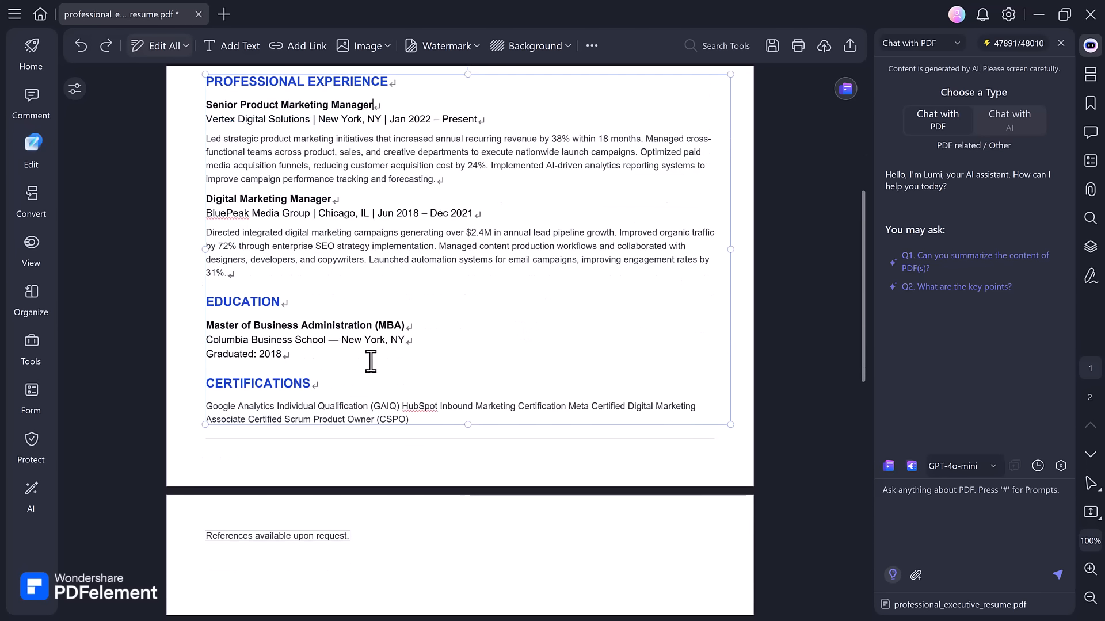
pyautogui.moveTo(206, 301); pyautogui.dragTo(211, 300)
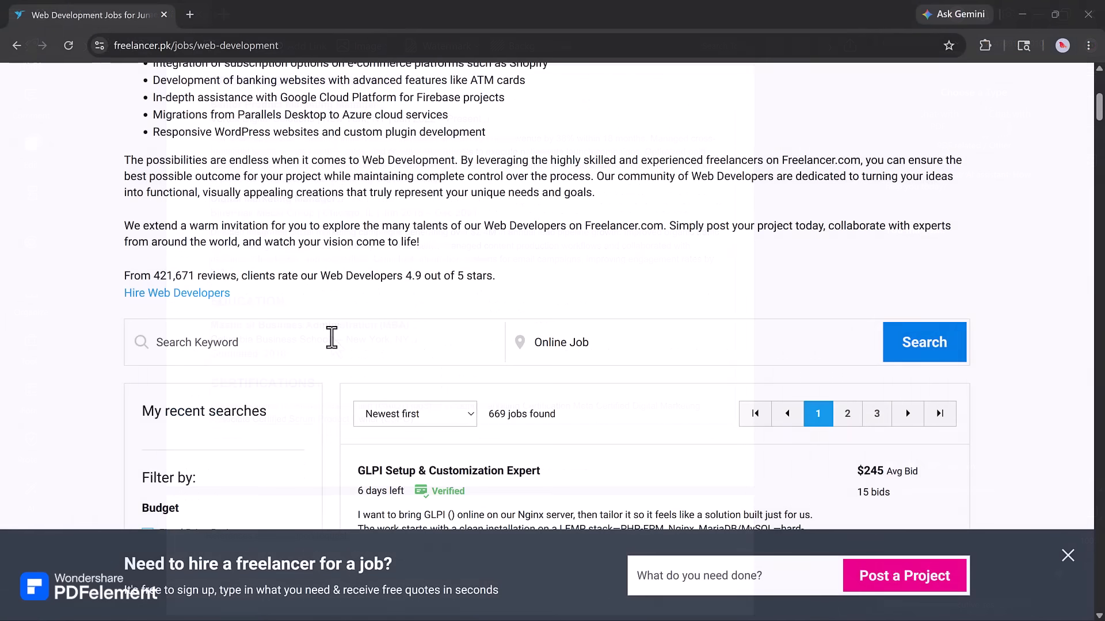
# Copy the web development job description from the Freelancer page in the browser, from the introduction through the reviews line
pyautogui.scroll(10, 334, 342)
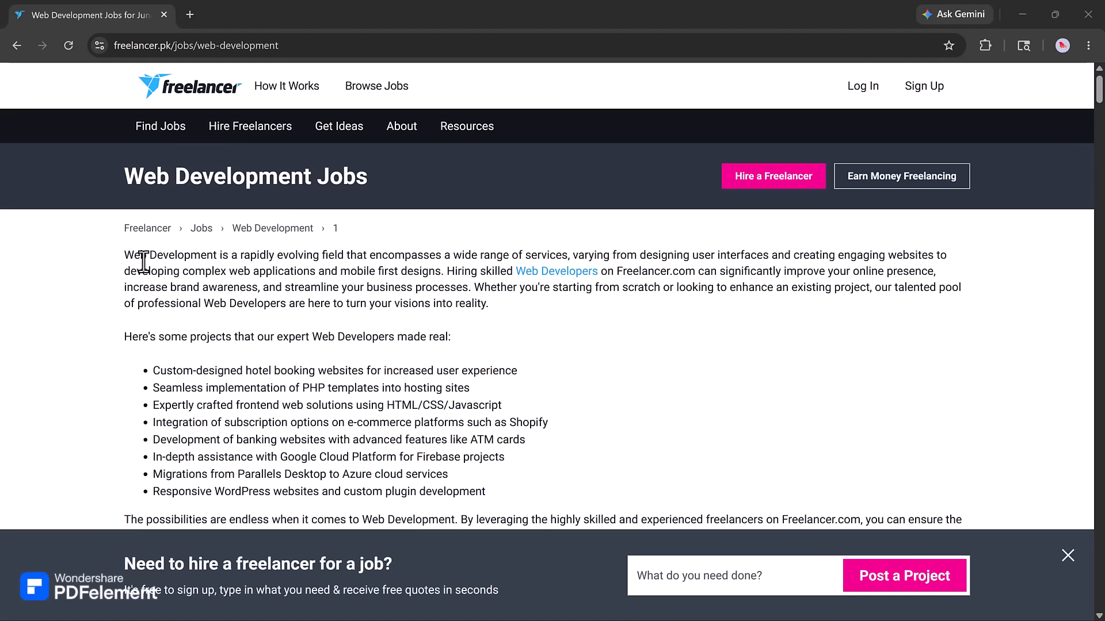
pyautogui.moveTo(123, 256); pyautogui.dragTo(558, 357)
pyautogui.scroll(-3, 564, 340)
pyautogui.scroll(-3, 570, 344)
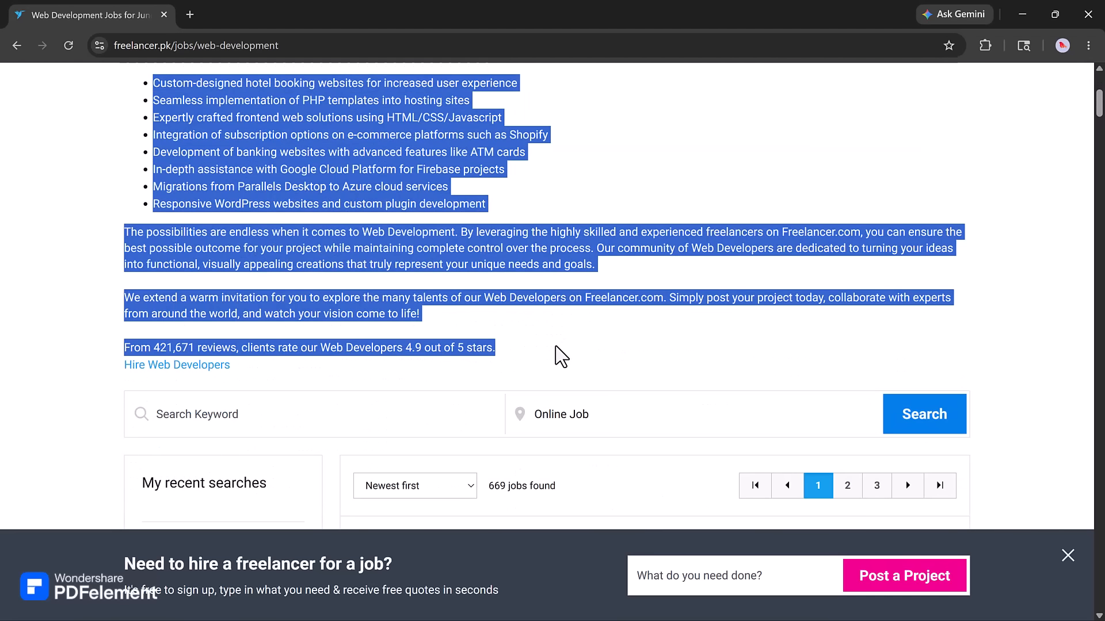
pyautogui.rightClick(299, 187)
pyautogui.click(347, 181)
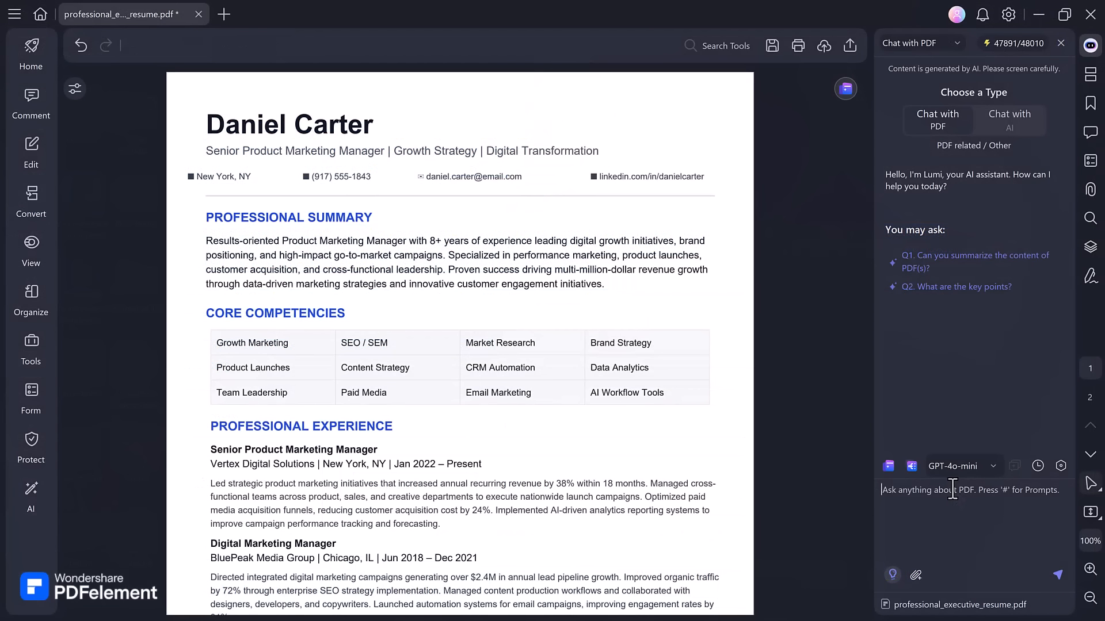
# Paste the job description into PDFelement's AI chat and trim it to end after "Seamless implementation of PHP templates into hosting sites"
pyautogui.click(955, 492)
pyautogui.hotkey('ctrl', 'v')
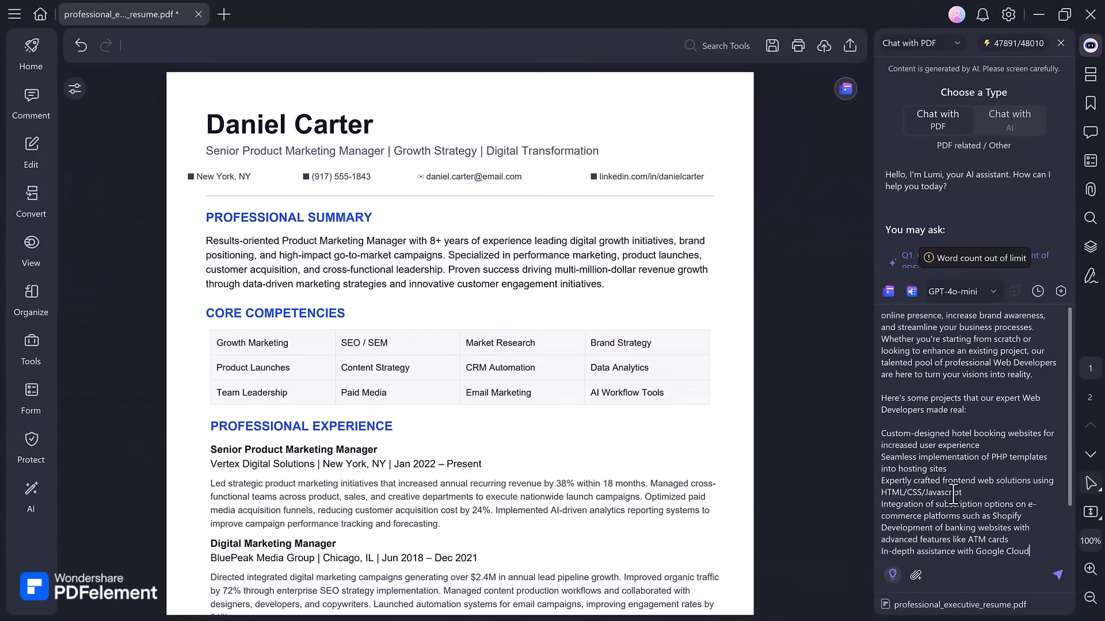
pyautogui.scroll(1, 954, 485)
pyautogui.scroll(-1, 956, 484)
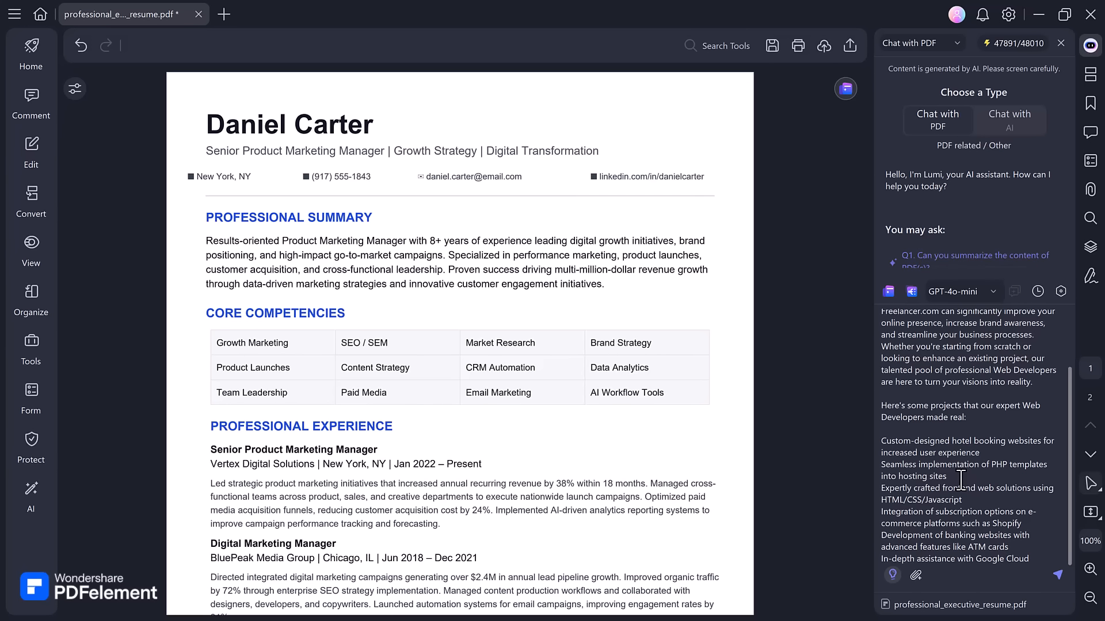
pyautogui.hotkey('shift', 'Return')
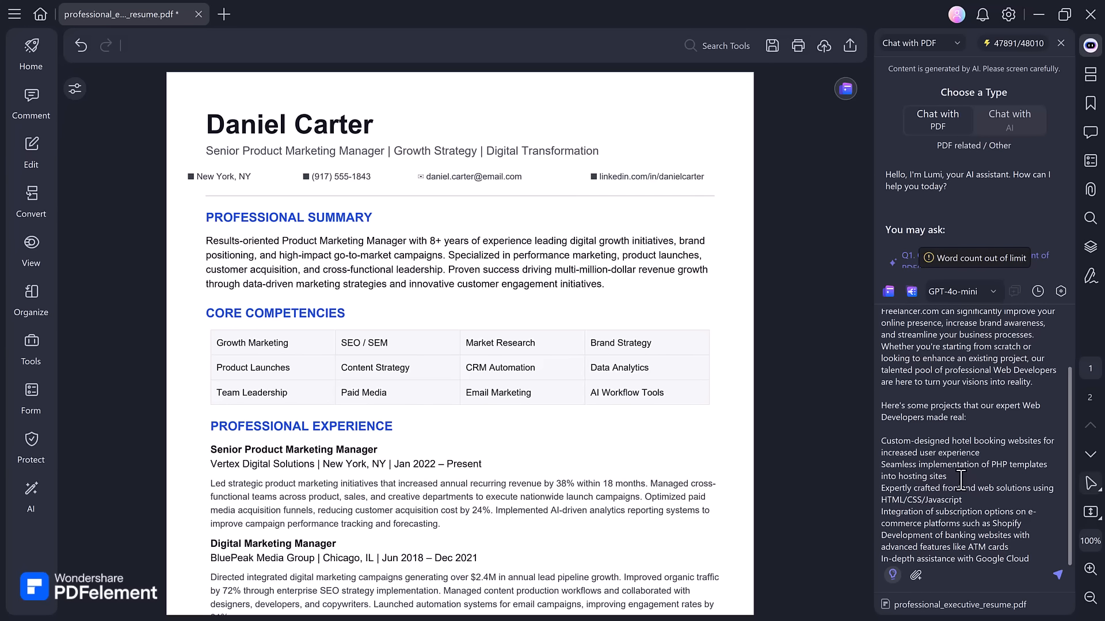
pyautogui.scroll(3, 949, 410)
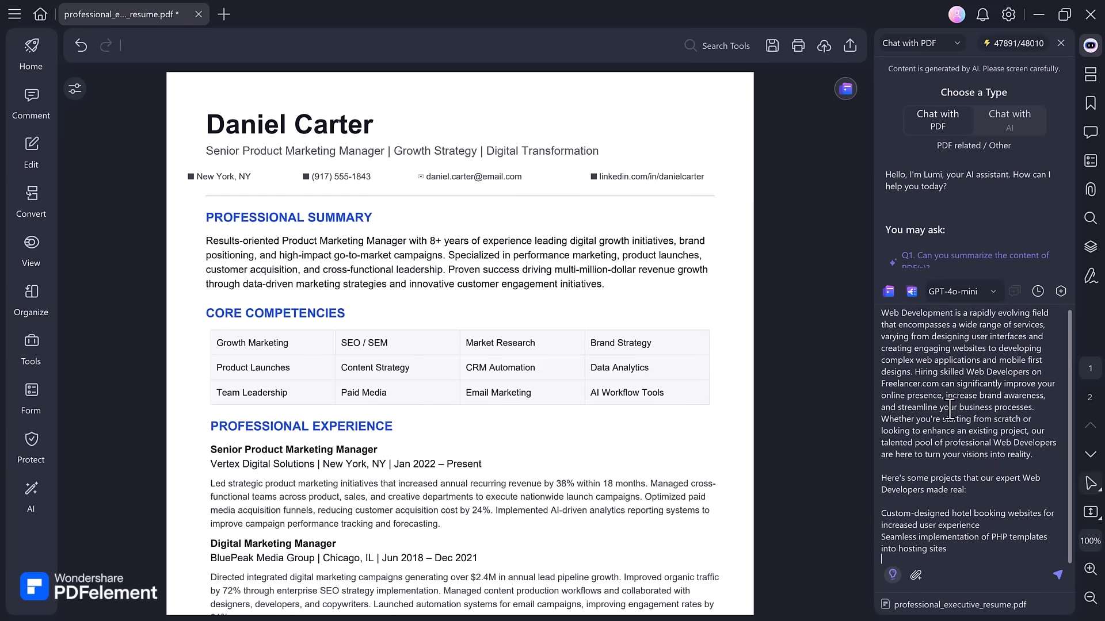
pyautogui.scroll(-1, 951, 549)
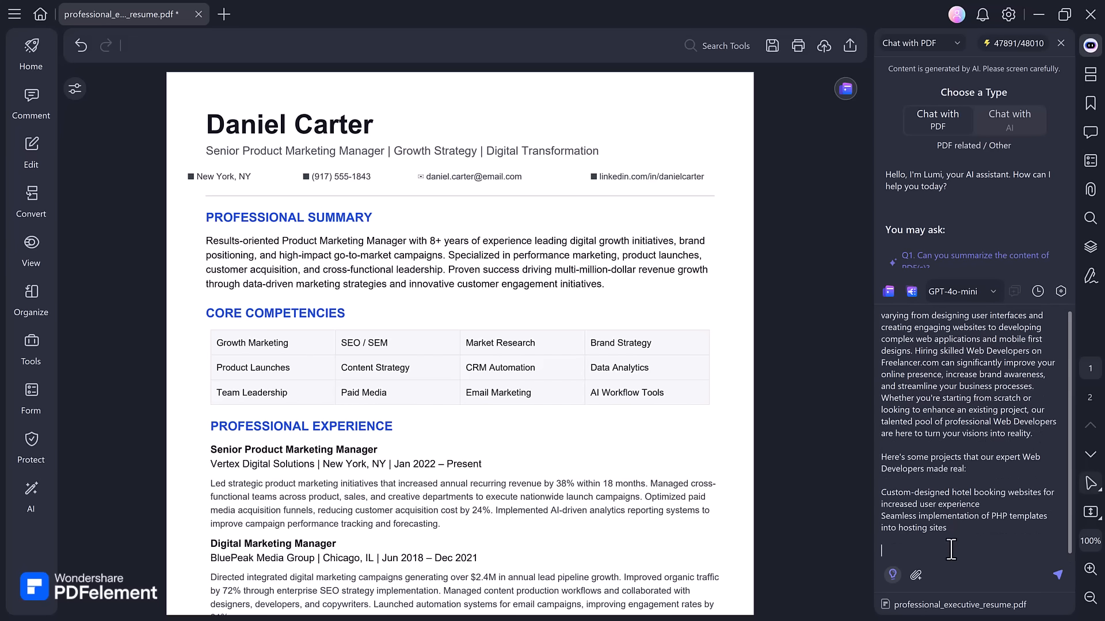
# Add the prompt "Analyse the job description and suggest me how i can improve my resume.", send it, and save the resume changes
pyautogui.write('Analyse the job description and suggest me how i can imp')
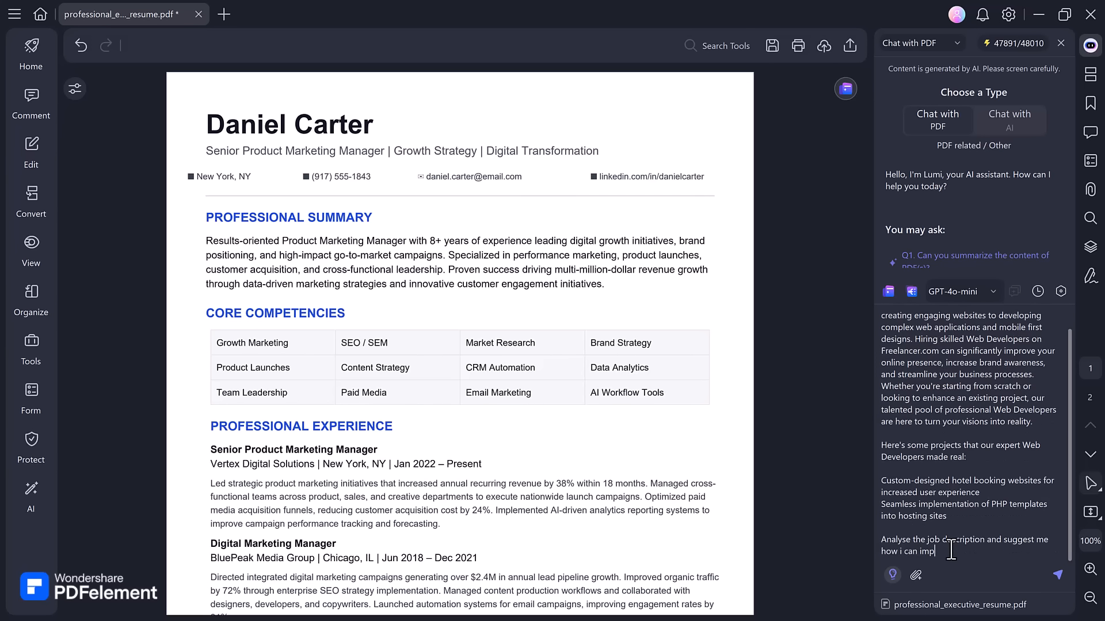
pyautogui.write('rove my resume.')
pyautogui.click(1059, 576)
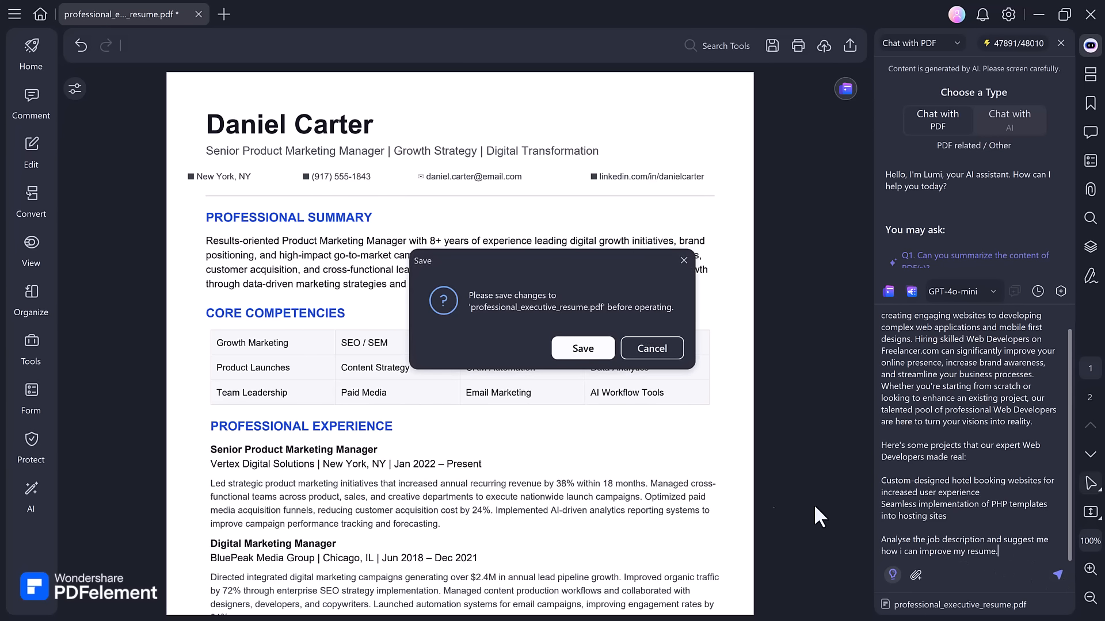
pyautogui.click(583, 349)
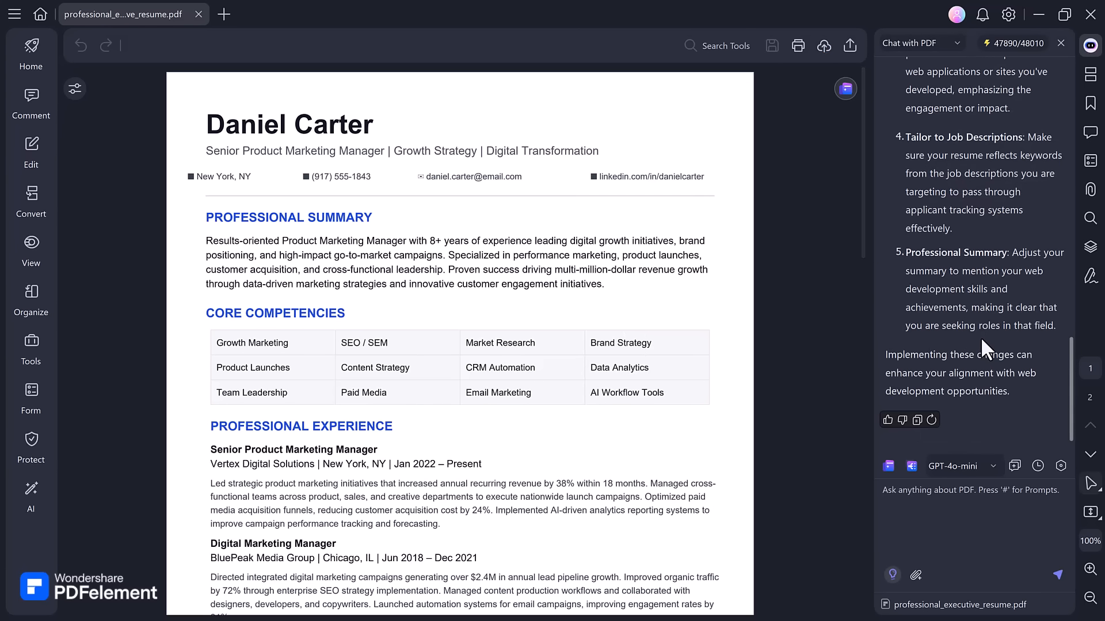
# Read through the AI assistant's suggestions for adapting the resume to web development roles
pyautogui.scroll(10, 980, 337)
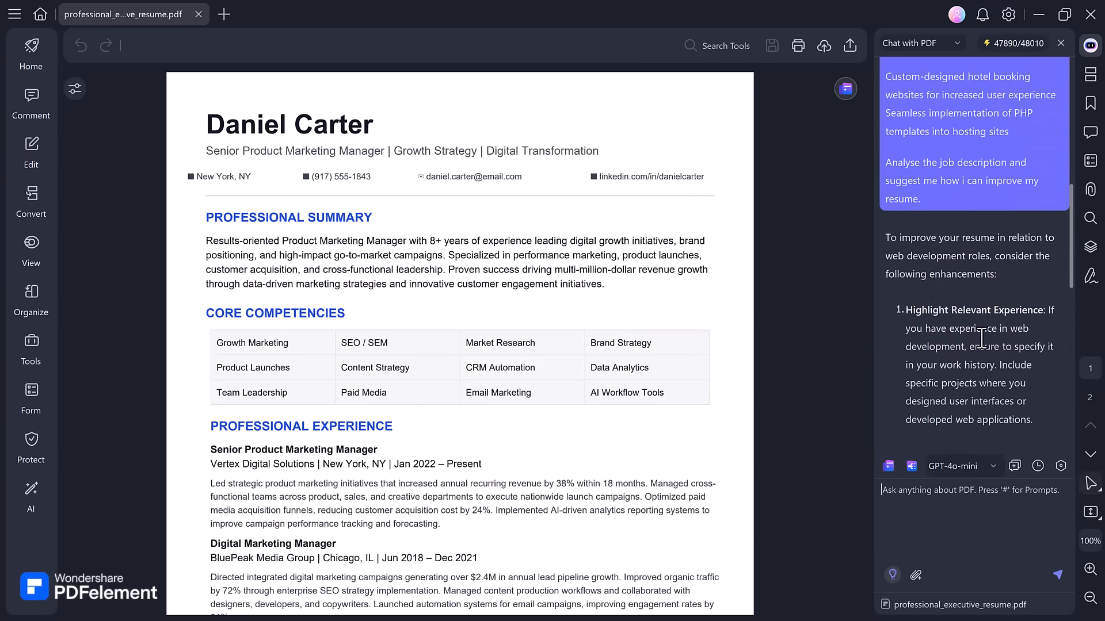
pyautogui.scroll(2, 982, 339)
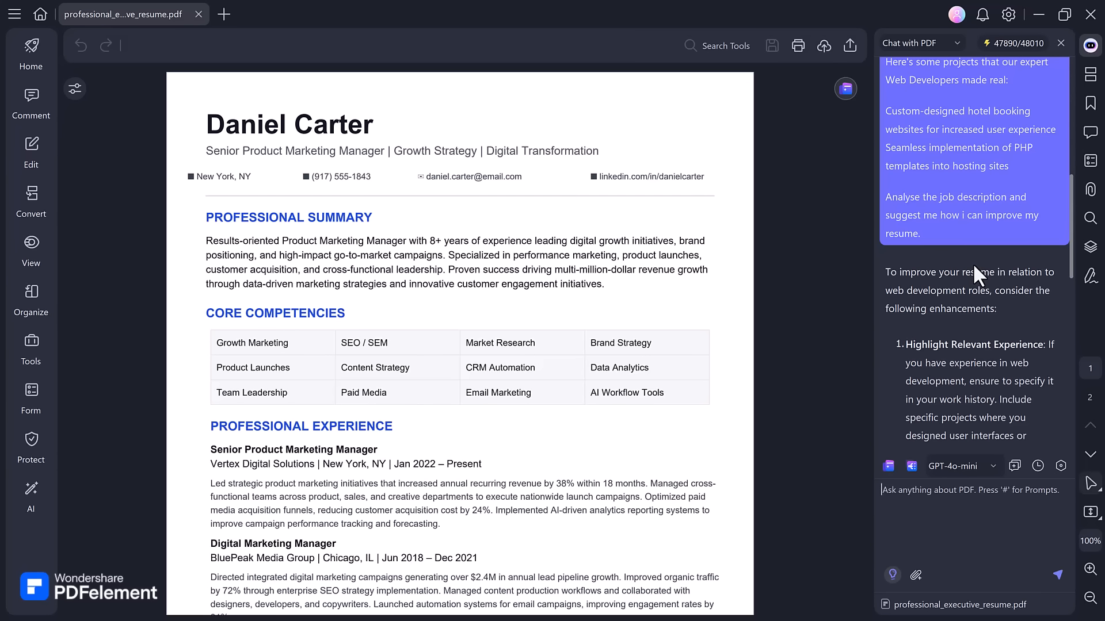
pyautogui.scroll(-3, 974, 264)
pyautogui.scroll(-1, 977, 275)
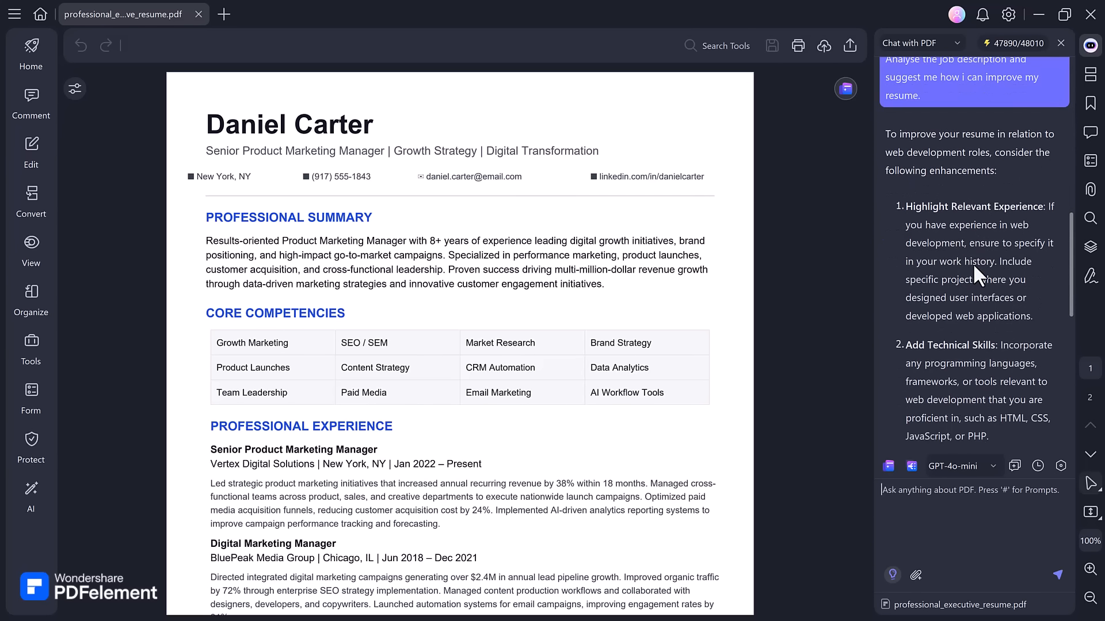
pyautogui.scroll(-2, 972, 264)
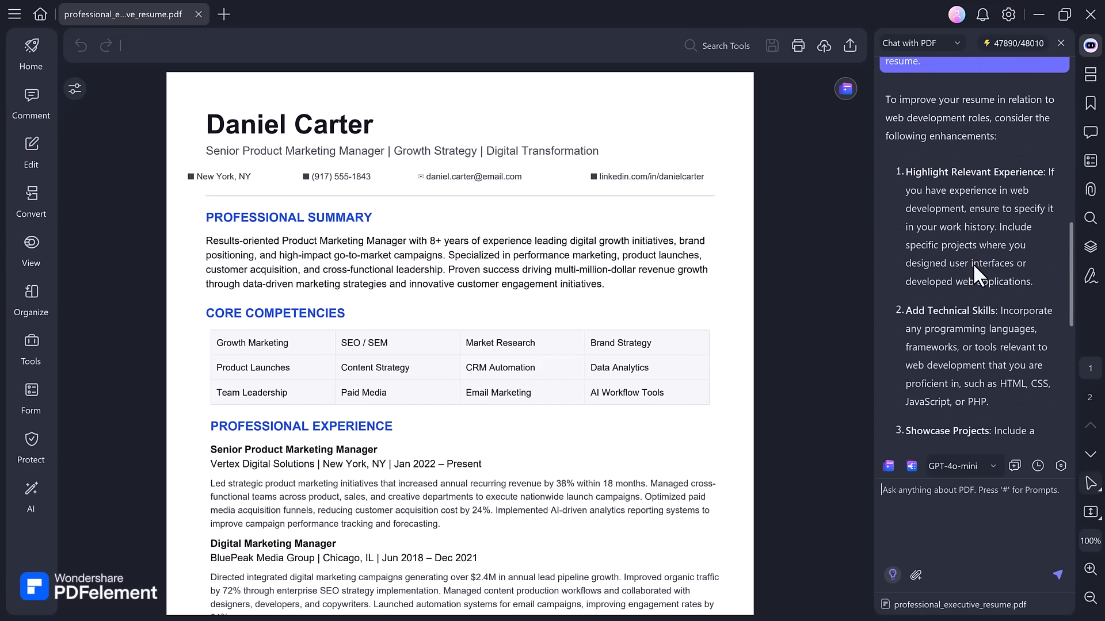
pyautogui.scroll(-6, 972, 264)
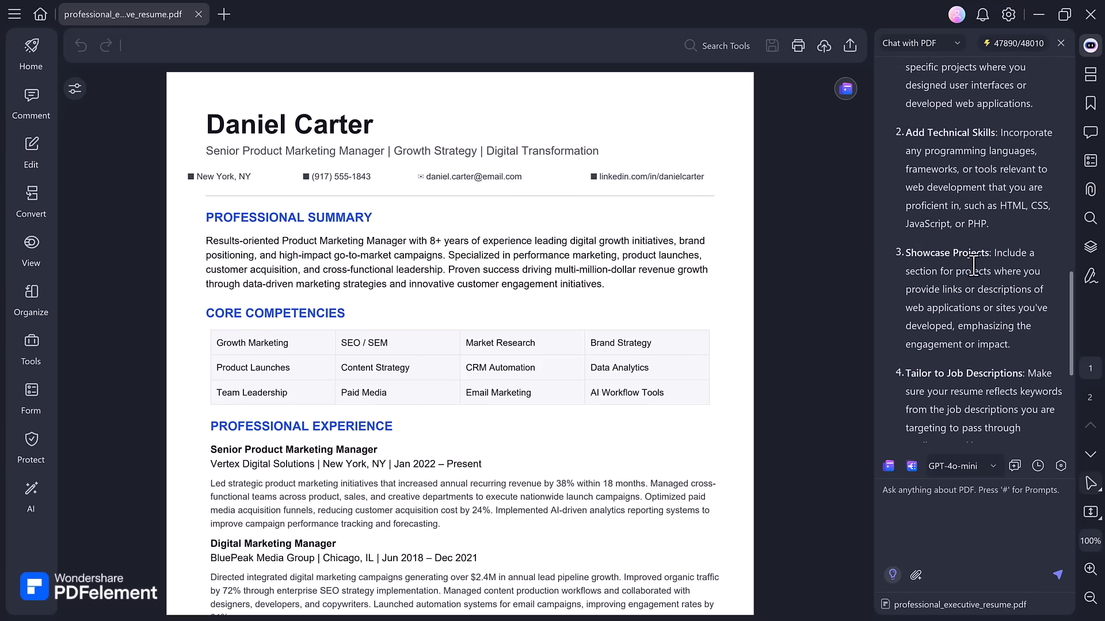
pyautogui.scroll(-2, 973, 266)
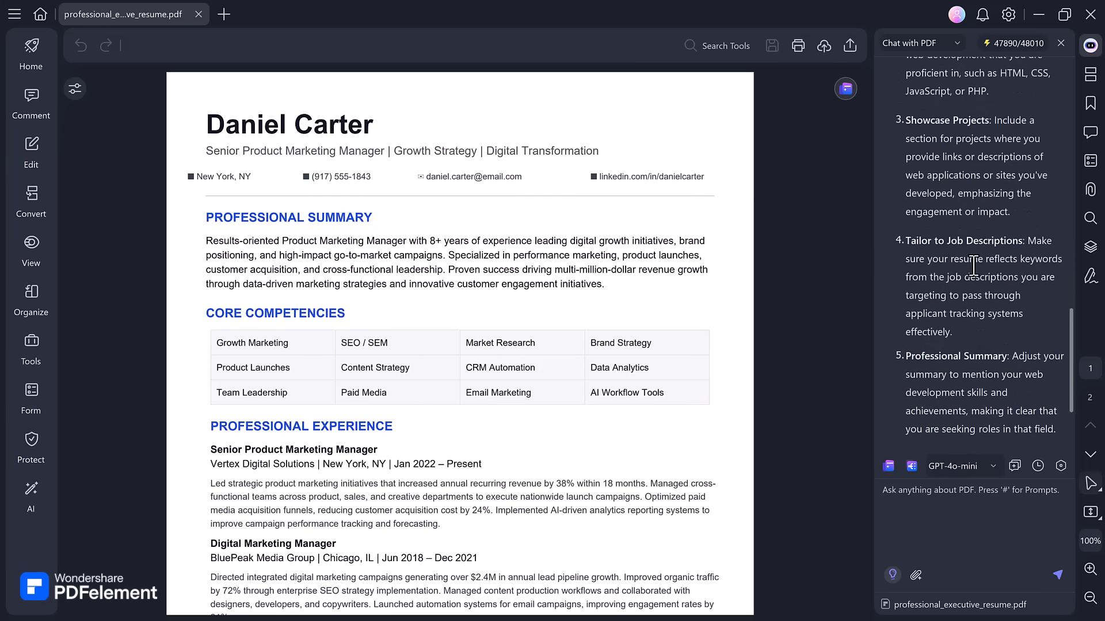
pyautogui.scroll(-3, 973, 266)
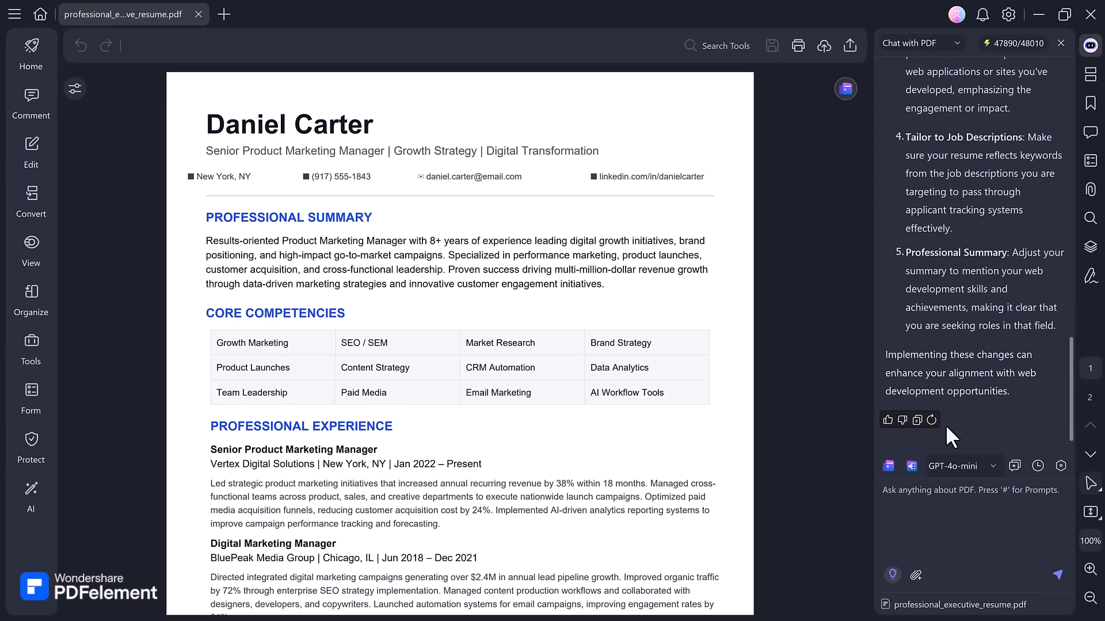
pyautogui.scroll(6, 961, 375)
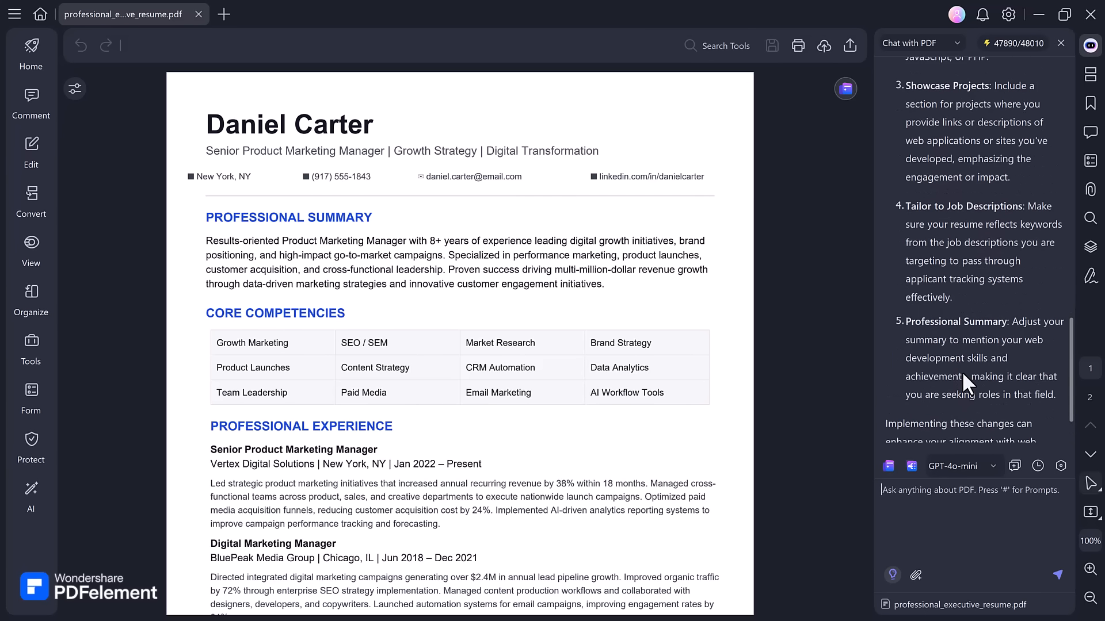
# Reread the submitted job description prompt and the numbered resume suggestions, from relevant experience through the professional summary
pyautogui.scroll(8, 962, 375)
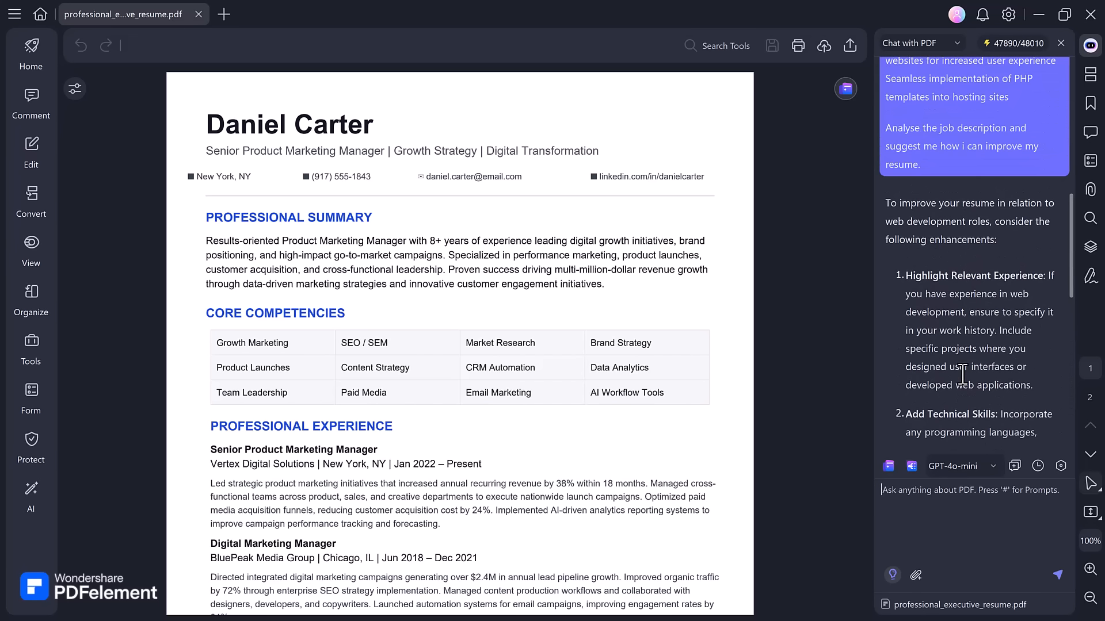
pyautogui.click(631, 300)
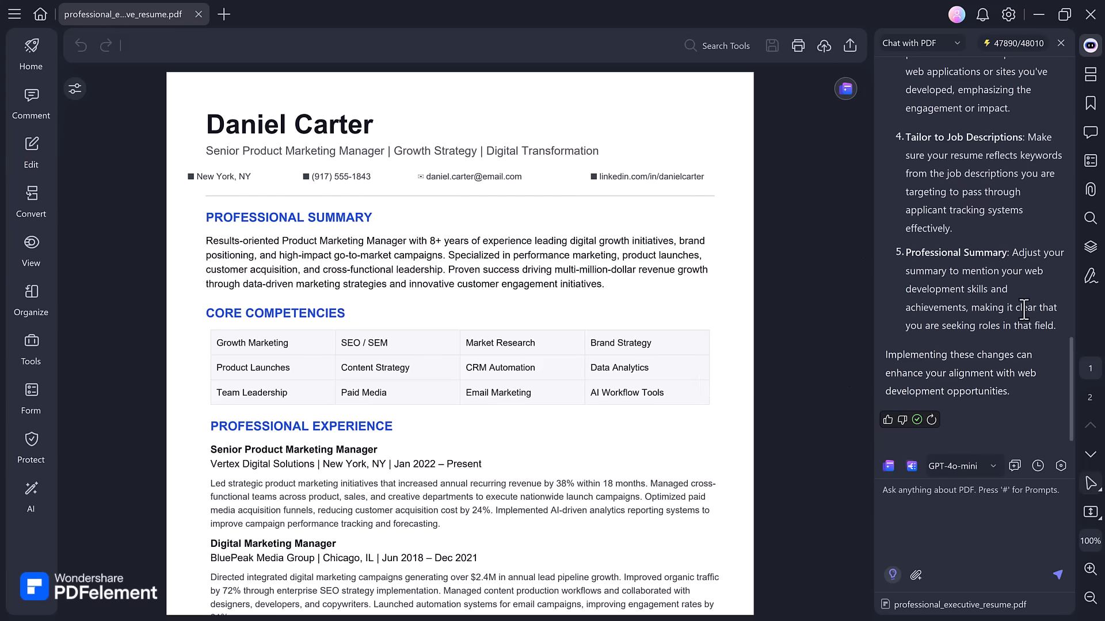
pyautogui.scroll(15, 1024, 309)
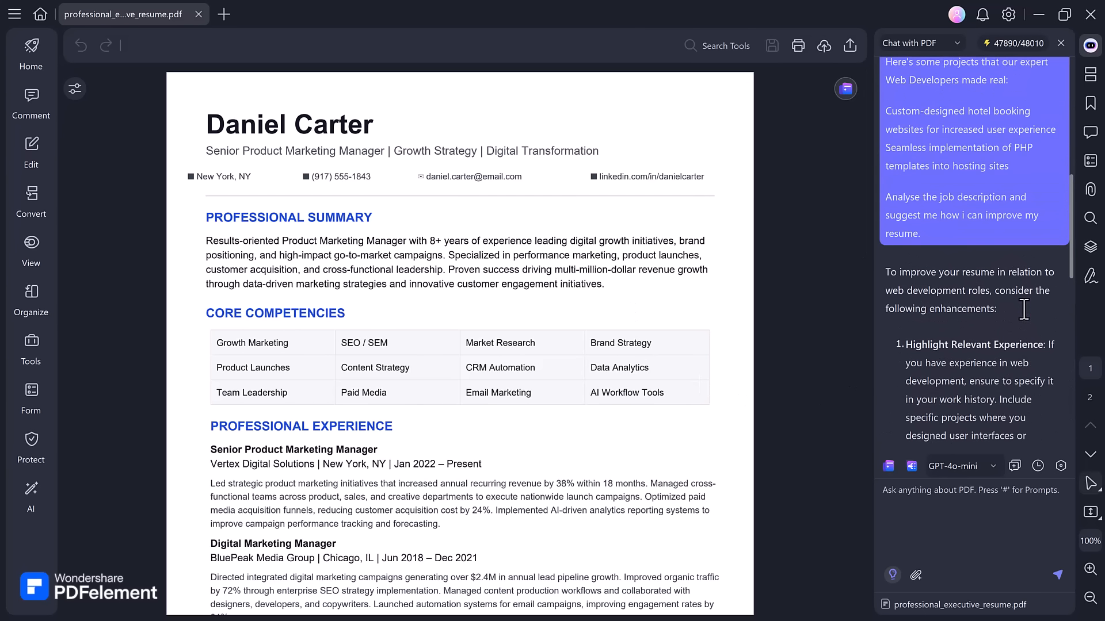
pyautogui.scroll(8, 1024, 309)
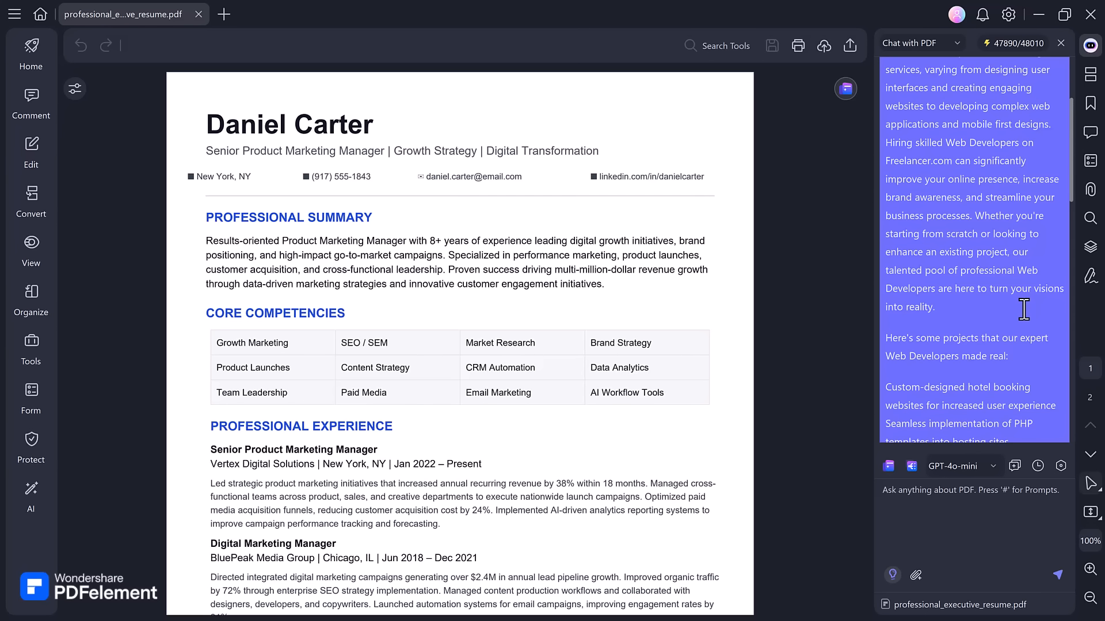
pyautogui.scroll(-4, 1024, 309)
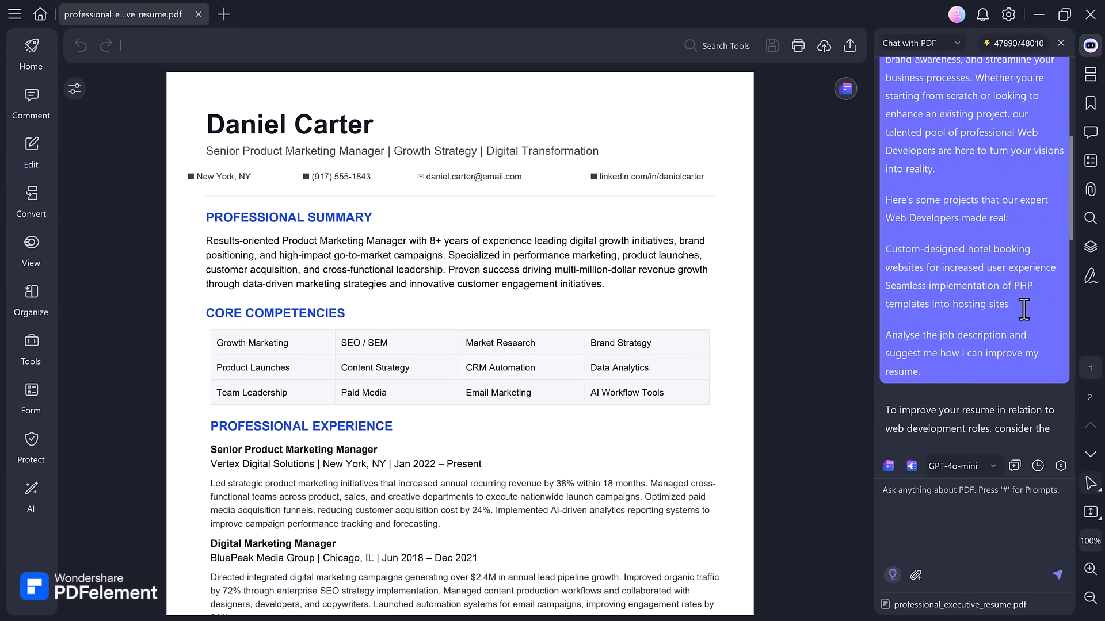
pyautogui.scroll(-1, 1024, 309)
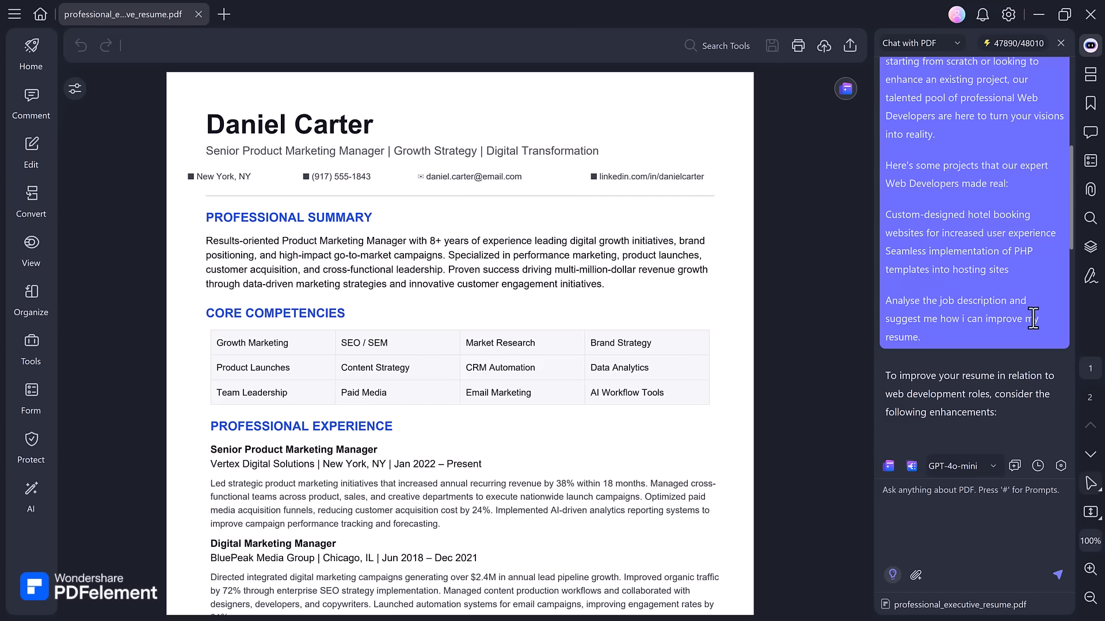
pyautogui.scroll(-4, 1033, 319)
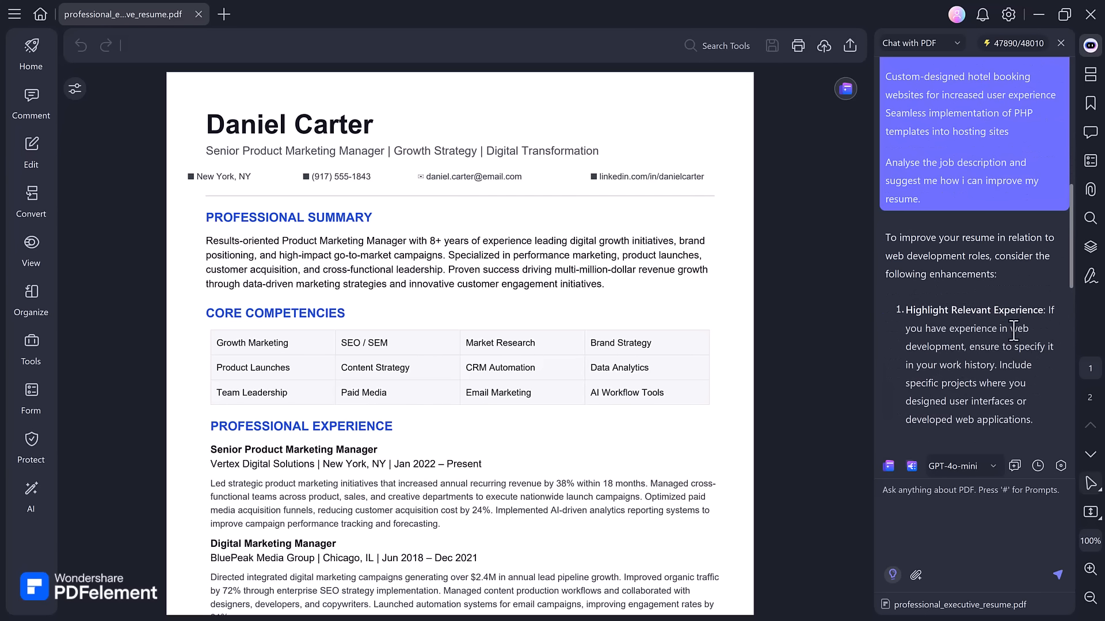
pyautogui.scroll(-1, 1014, 333)
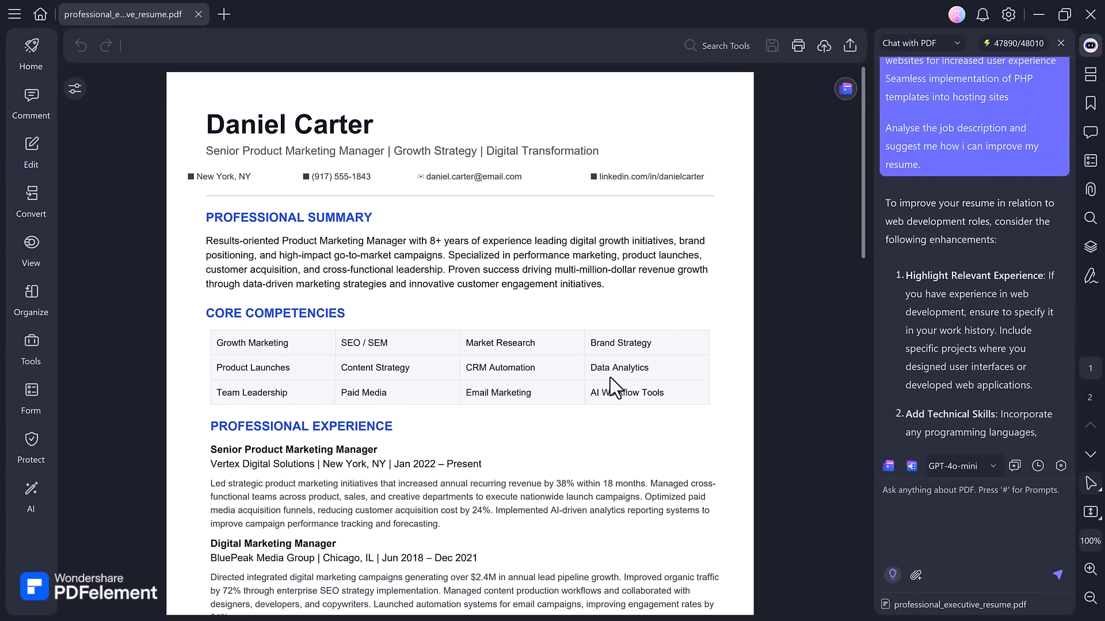
pyautogui.click(961, 509)
pyautogui.scroll(-10, 938, 416)
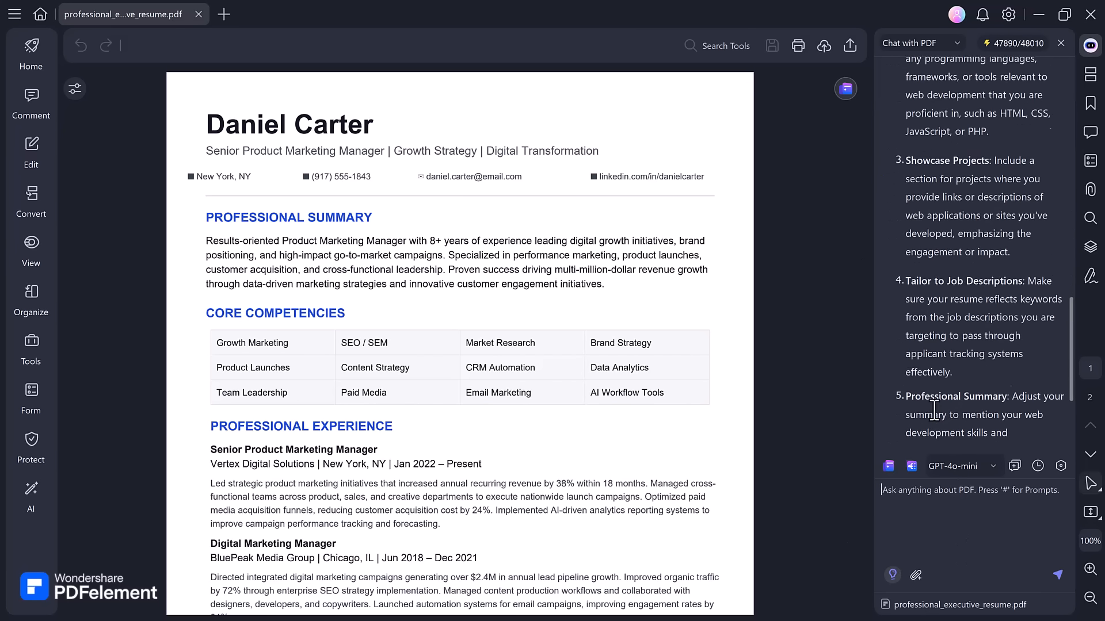
pyautogui.scroll(8, 934, 410)
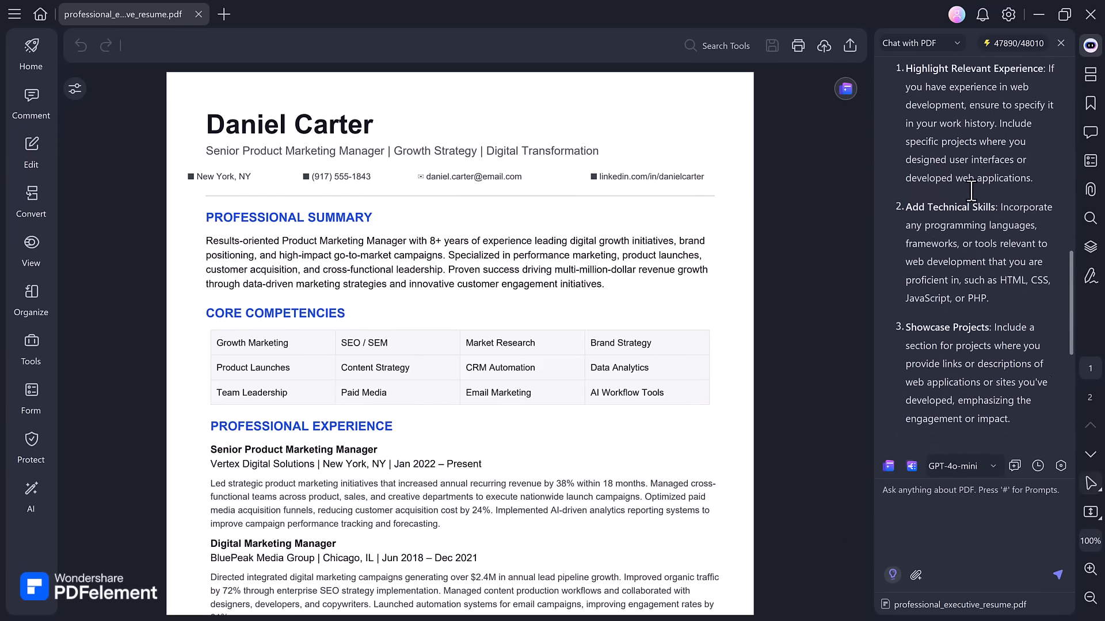
pyautogui.scroll(-2, 786, 345)
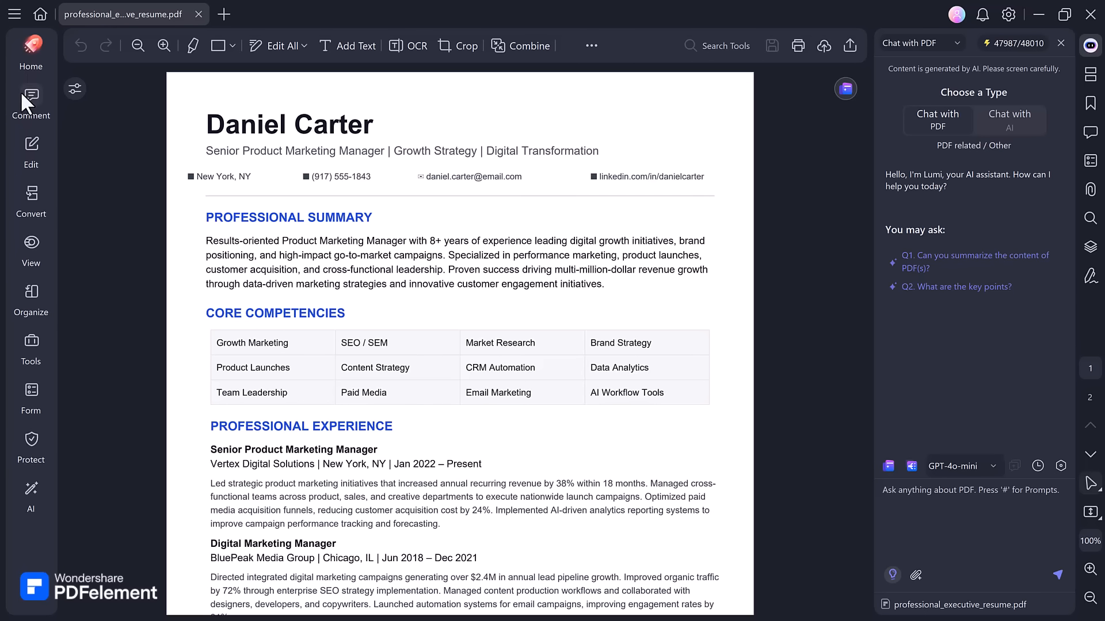
# Highlight the first line of the professional summary in yellow, from "oriented Product Marketing Manager" to "brand"
pyautogui.click(21, 96)
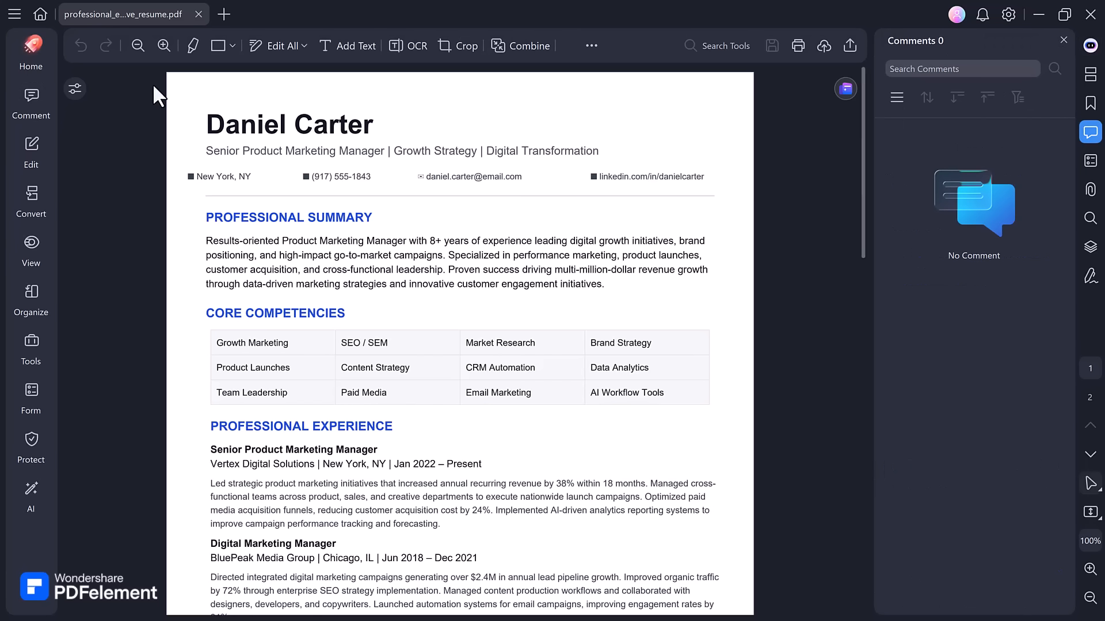
pyautogui.click(138, 46)
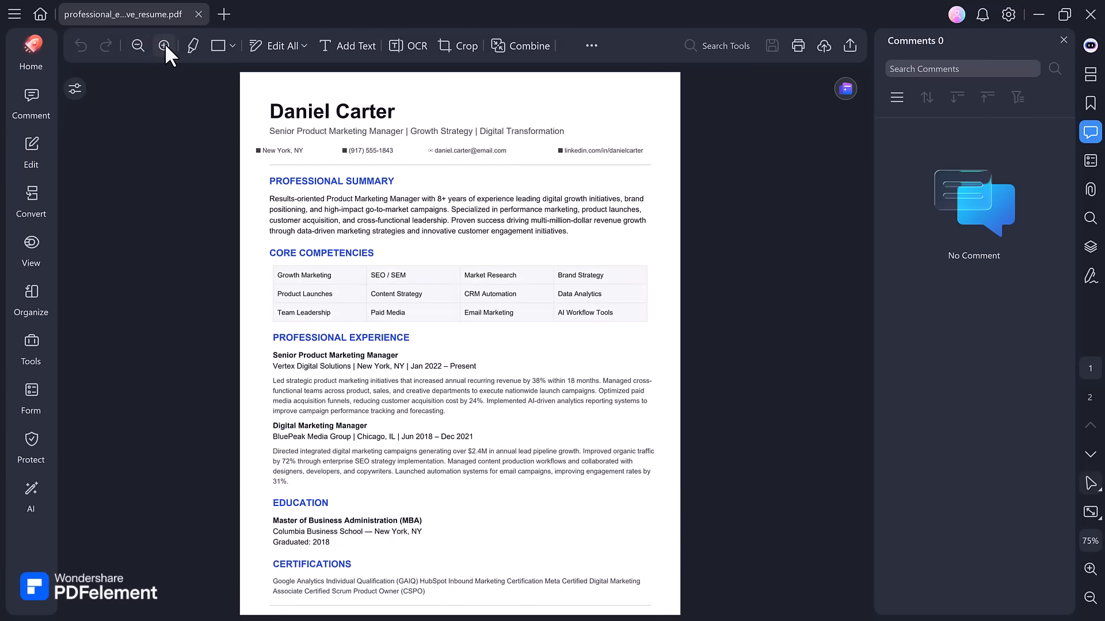
pyautogui.click(164, 46)
pyautogui.click(193, 46)
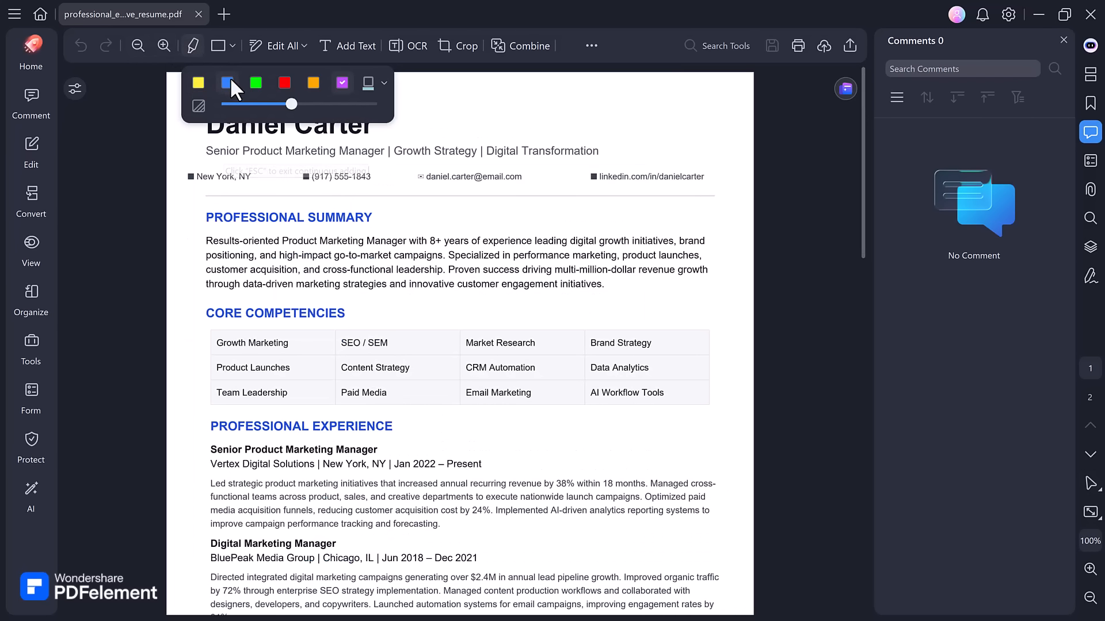
pyautogui.moveTo(243, 241); pyautogui.dragTo(706, 229)
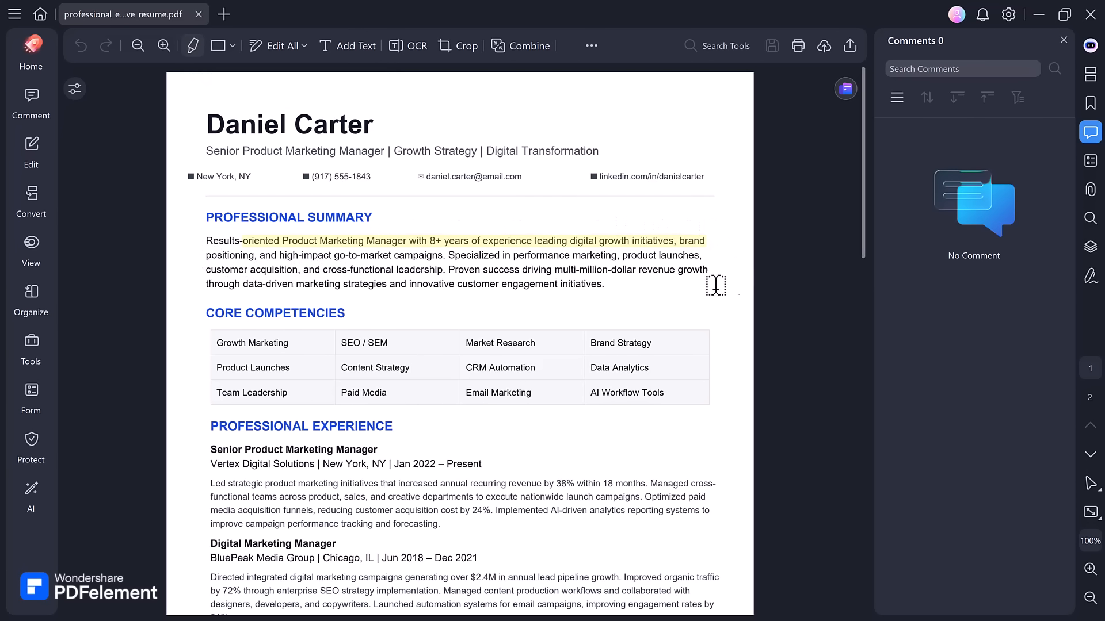
# Place a check mark annotation in the resume header, beside the name and job title
pyautogui.click(229, 45)
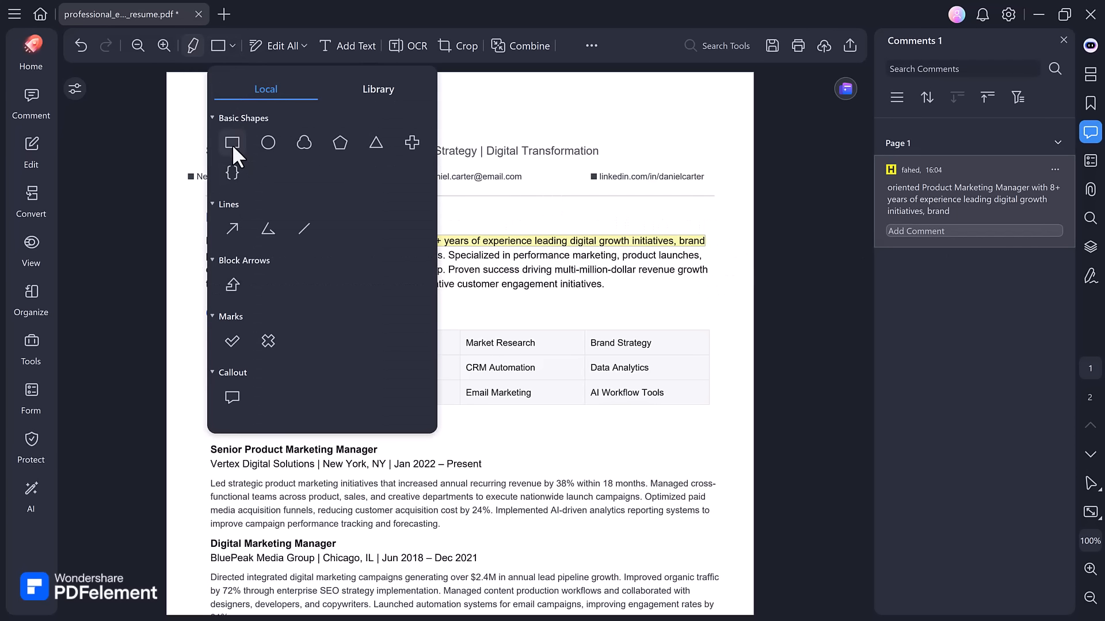
pyautogui.click(232, 341)
pyautogui.click(651, 126)
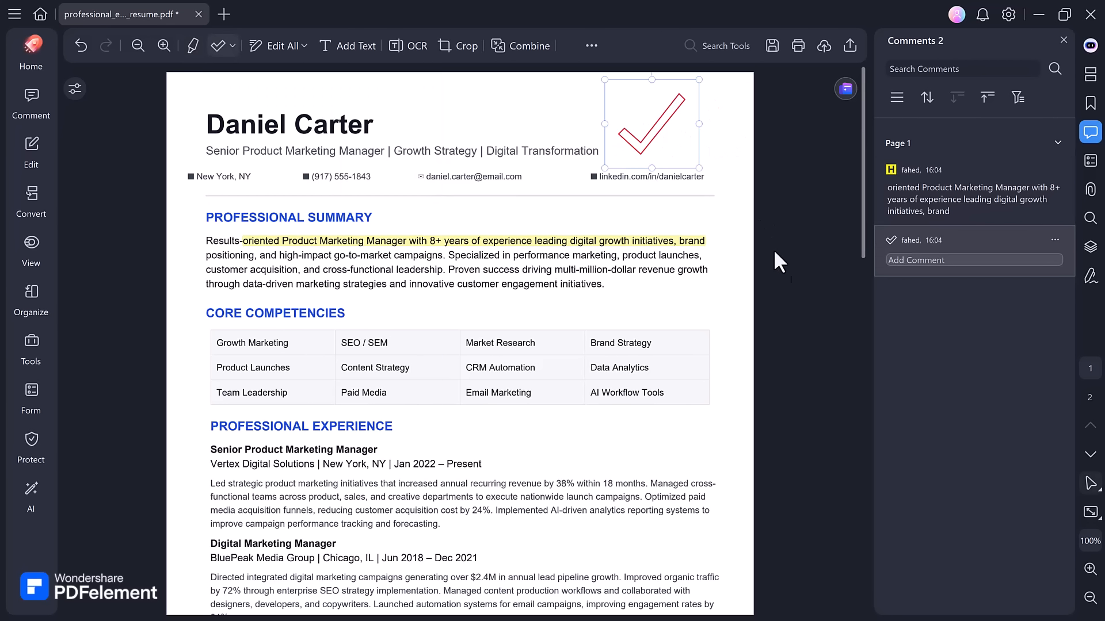
pyautogui.press('Escape')
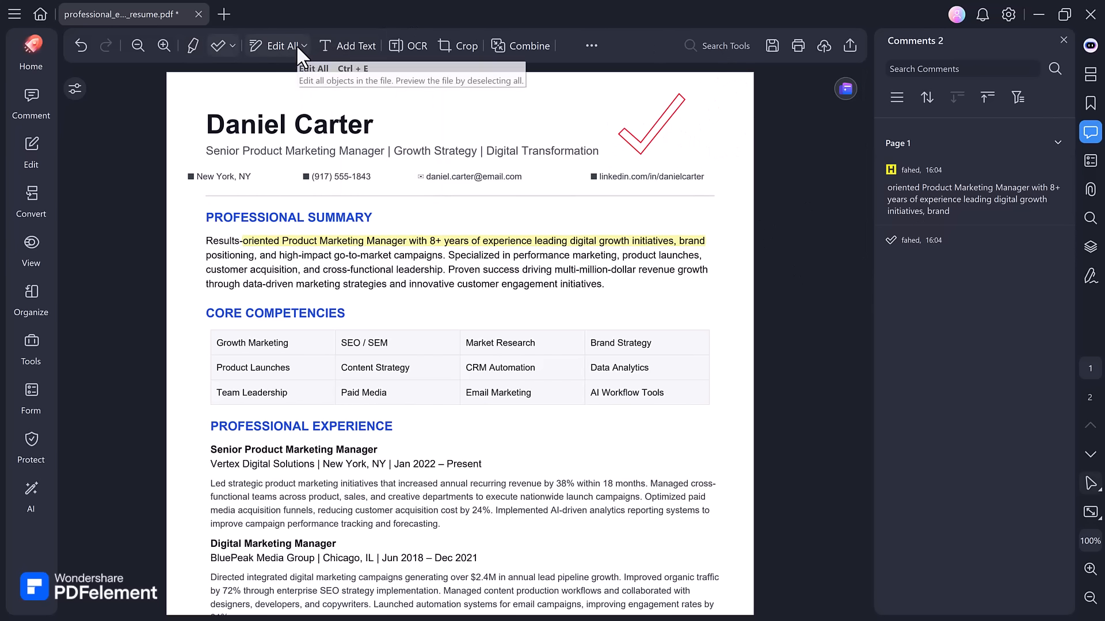
# Underline Growth Marketing, Product Launches and Team Leadership in the first column of the core competencies table
pyautogui.click(34, 97)
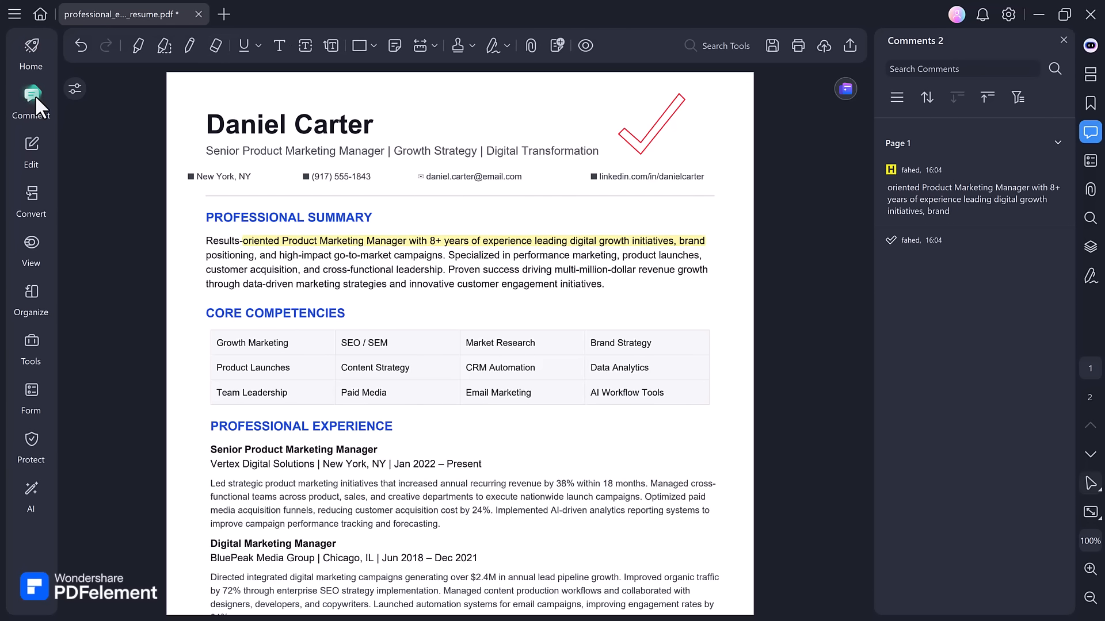
pyautogui.click(137, 46)
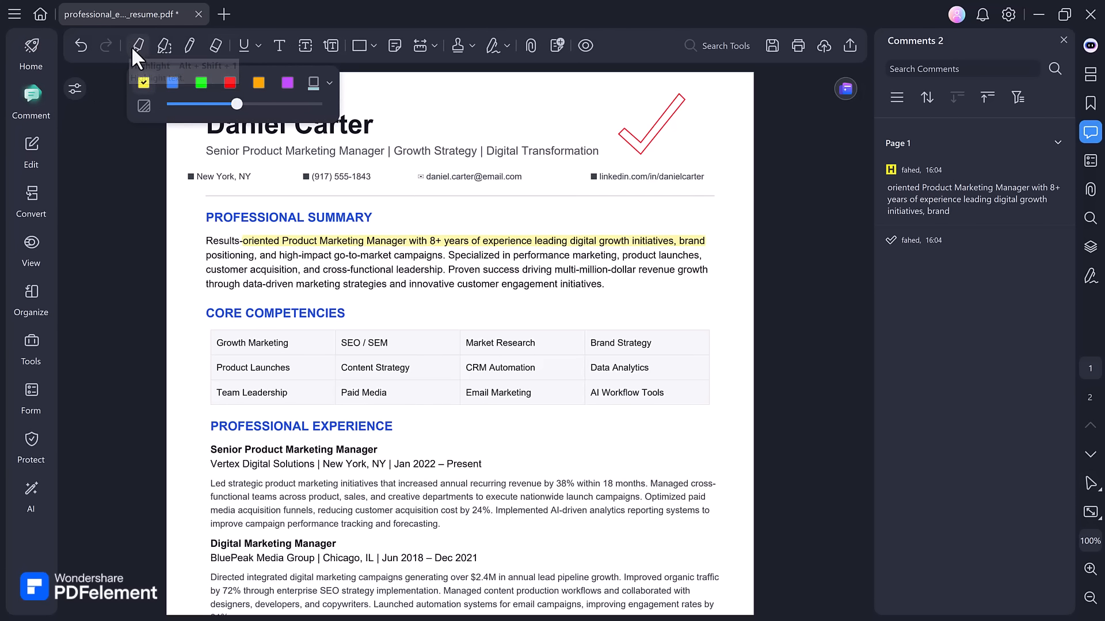
pyautogui.click(164, 46)
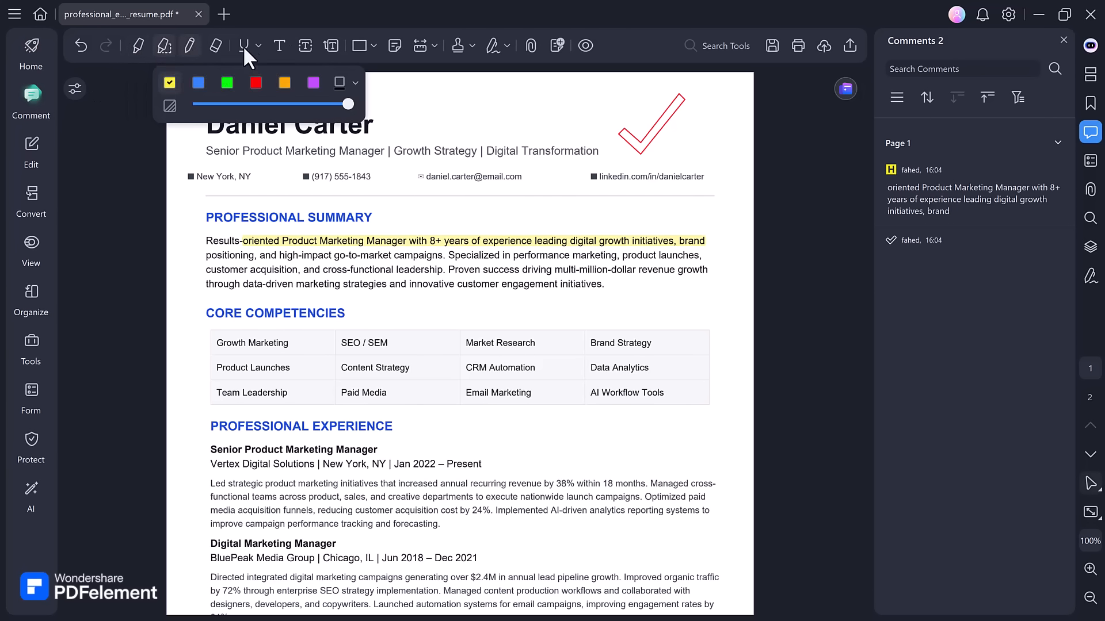
pyautogui.click(258, 46)
pyautogui.click(288, 79)
pyautogui.moveTo(254, 341); pyautogui.dragTo(288, 343)
pyautogui.moveTo(217, 368); pyautogui.dragTo(289, 367)
pyautogui.moveTo(217, 393); pyautogui.dragTo(298, 390)
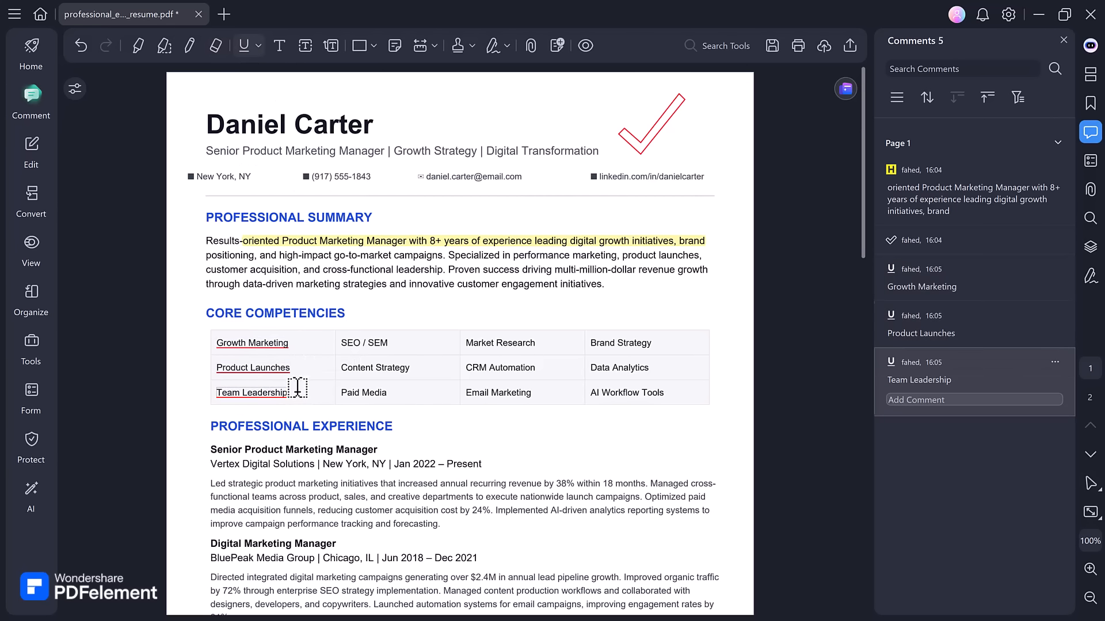
# Strike through "SEO / SEM" and add a squiggly underline to "Content Strategy" in the core competencies table
pyautogui.click(258, 46)
pyautogui.click(281, 114)
pyautogui.moveTo(341, 343)
pyautogui.mouseDown()
pyautogui.moveTo(388, 343)
pyautogui.moveTo(409, 368)
pyautogui.mouseUp()
pyautogui.click(258, 46)
pyautogui.click(273, 159)
pyautogui.click(374, 46)
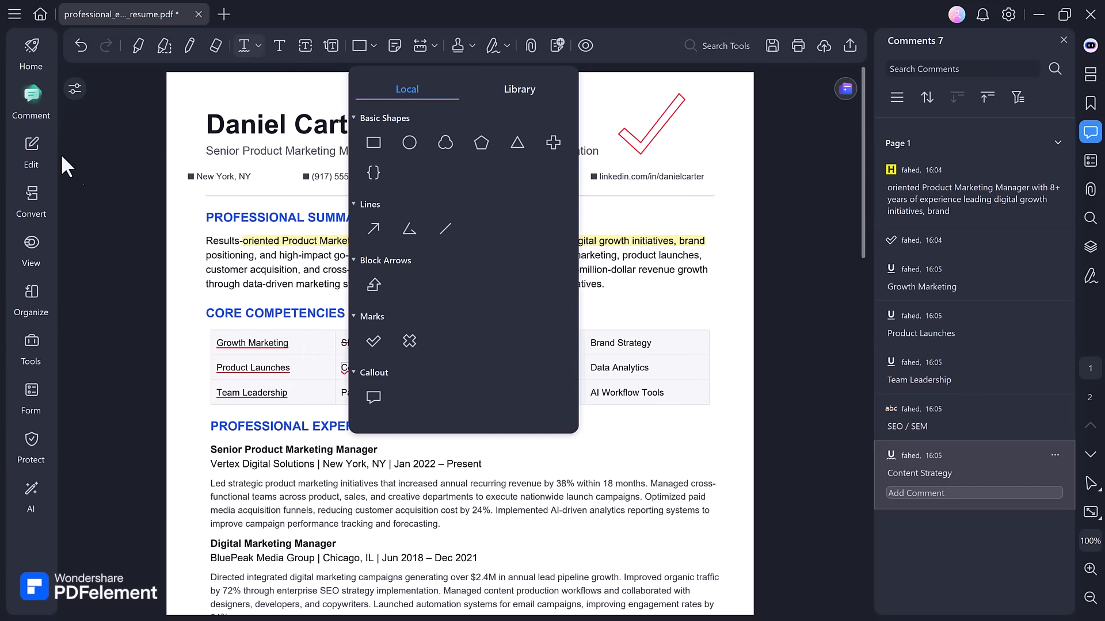
# Replace the company name "Vertex Digital Solutions" in the professional experience section with "PDFelement"
pyautogui.click(35, 142)
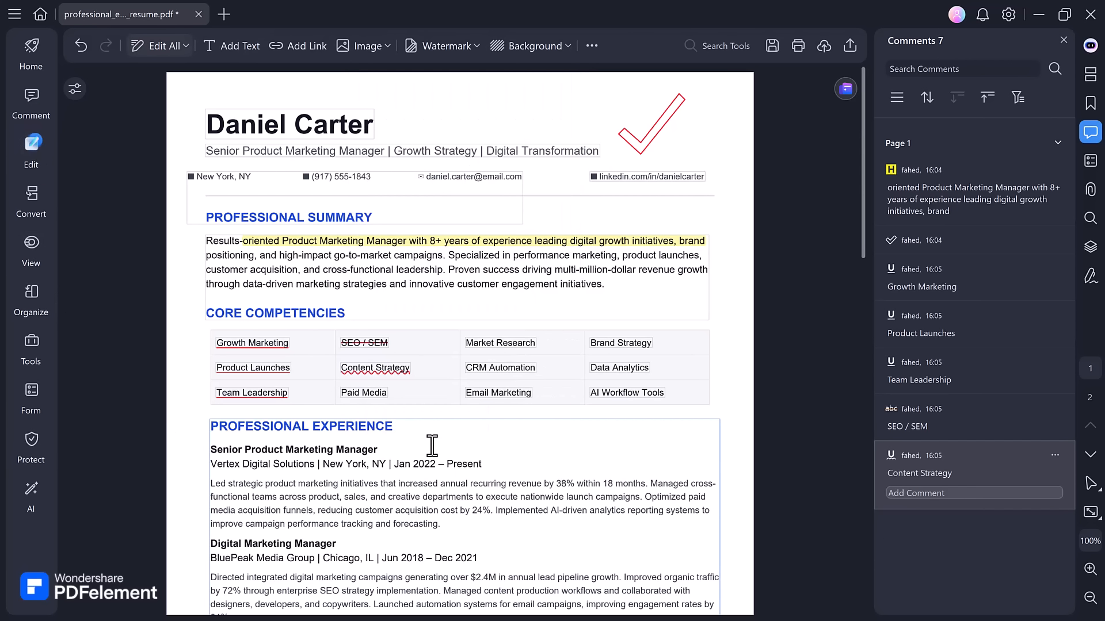
pyautogui.scroll(-2, 432, 445)
pyautogui.moveTo(211, 396); pyautogui.dragTo(306, 397)
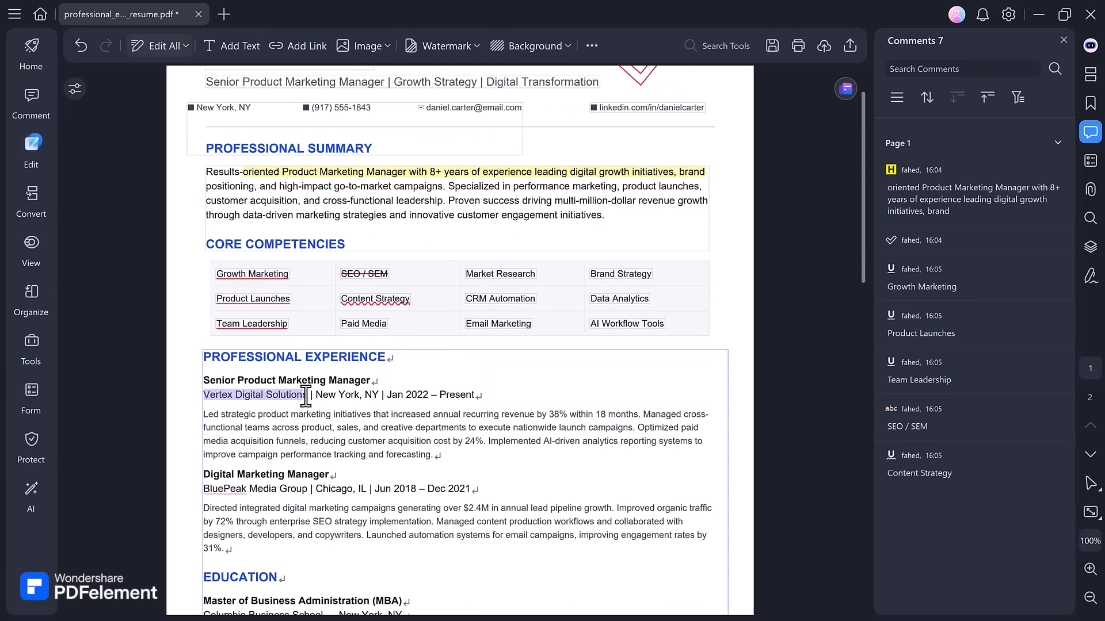
pyautogui.write('PDFelement')
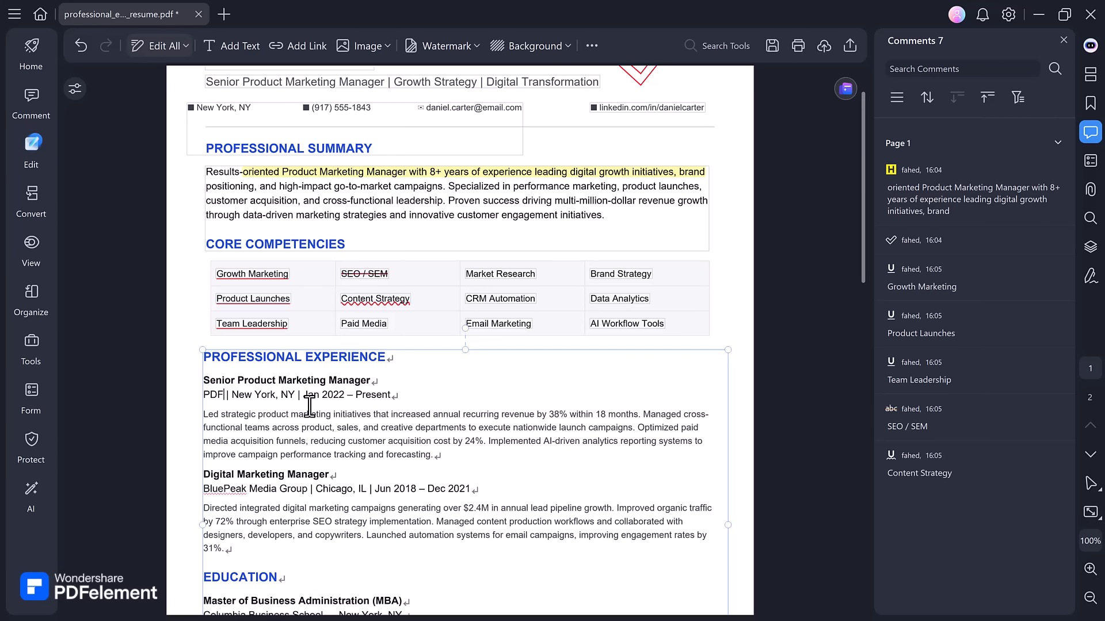
# Format the company name "PDFelement" as bold, italic and orange
pyautogui.moveTo(203, 394); pyautogui.dragTo(260, 394)
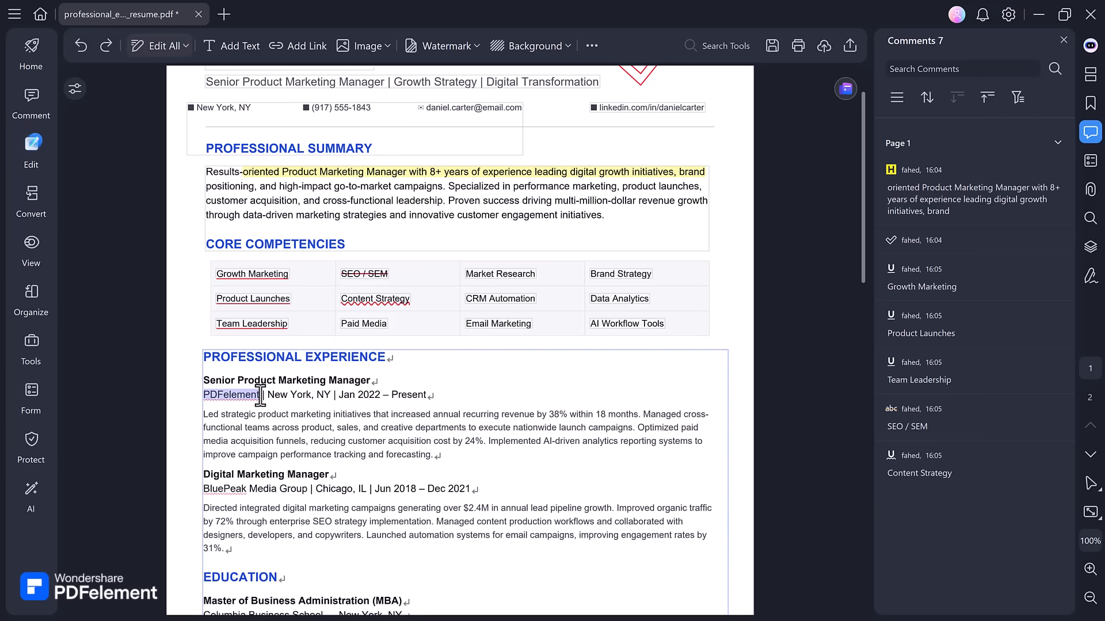
pyautogui.click(294, 369)
pyautogui.click(322, 369)
pyautogui.click(428, 369)
pyautogui.click(507, 408)
pyautogui.click(567, 387)
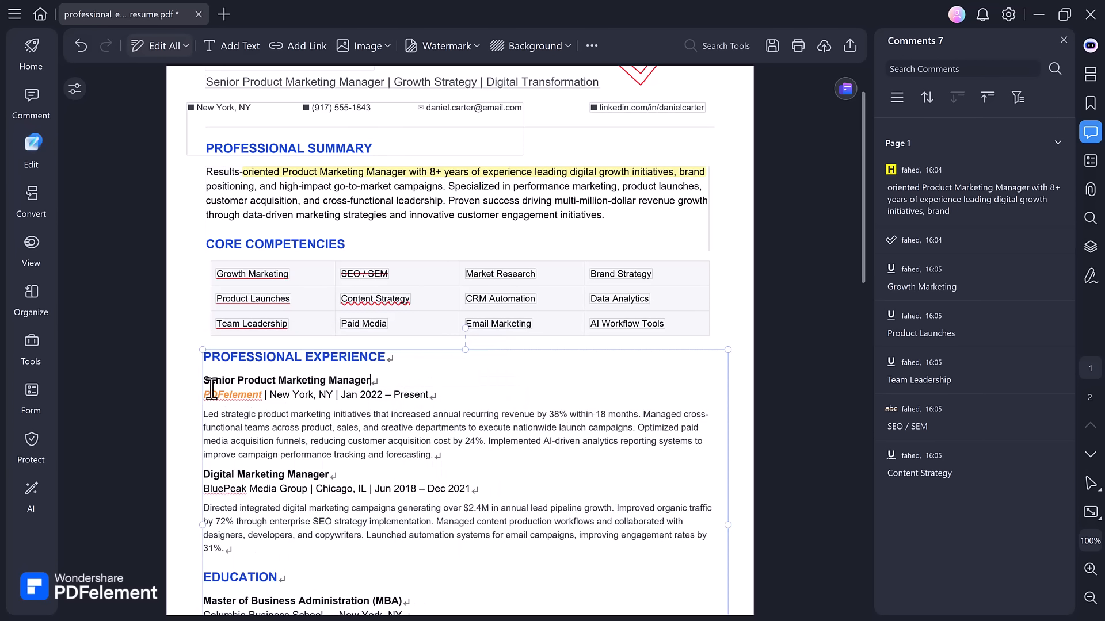
# Try different fonts on the description paragraph of the Senior Product Marketing Manager job
pyautogui.moveTo(205, 415); pyautogui.dragTo(449, 454)
pyautogui.click(338, 366)
pyautogui.click(325, 451)
pyautogui.click(339, 366)
pyautogui.click(325, 495)
pyautogui.click(339, 366)
pyautogui.click(329, 515)
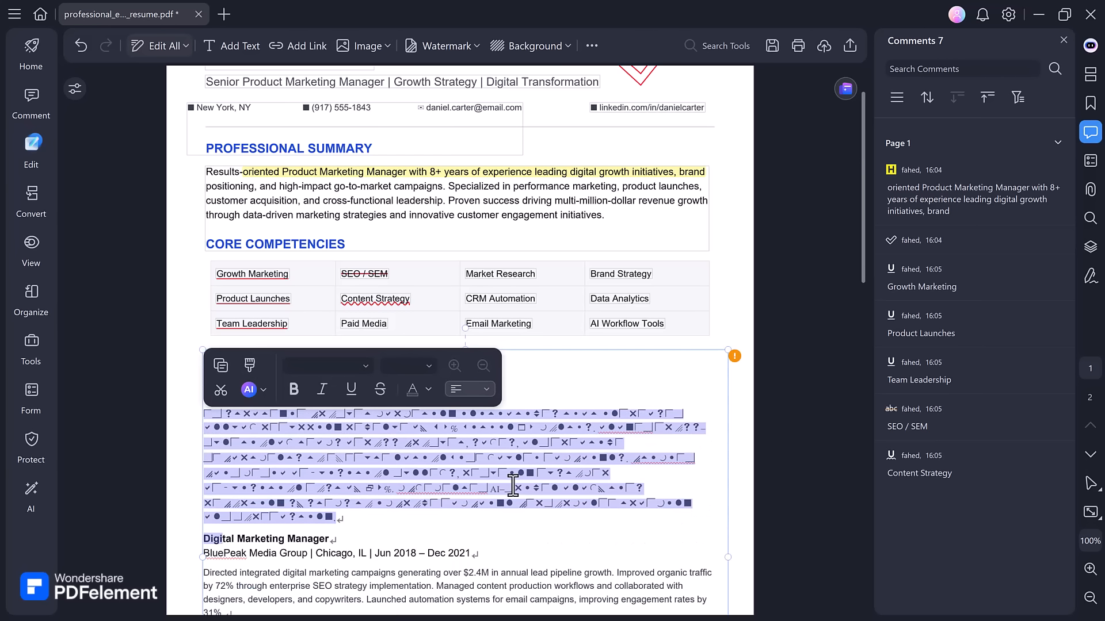
# Undo the font changes on the job description paragraph and deselect the text block
pyautogui.hotkey('ctrl', 'z')
pyautogui.hotkey('ctrl', 'z')
pyautogui.hotkey('ctrl', 'z')
pyautogui.scroll(-1, 437, 464)
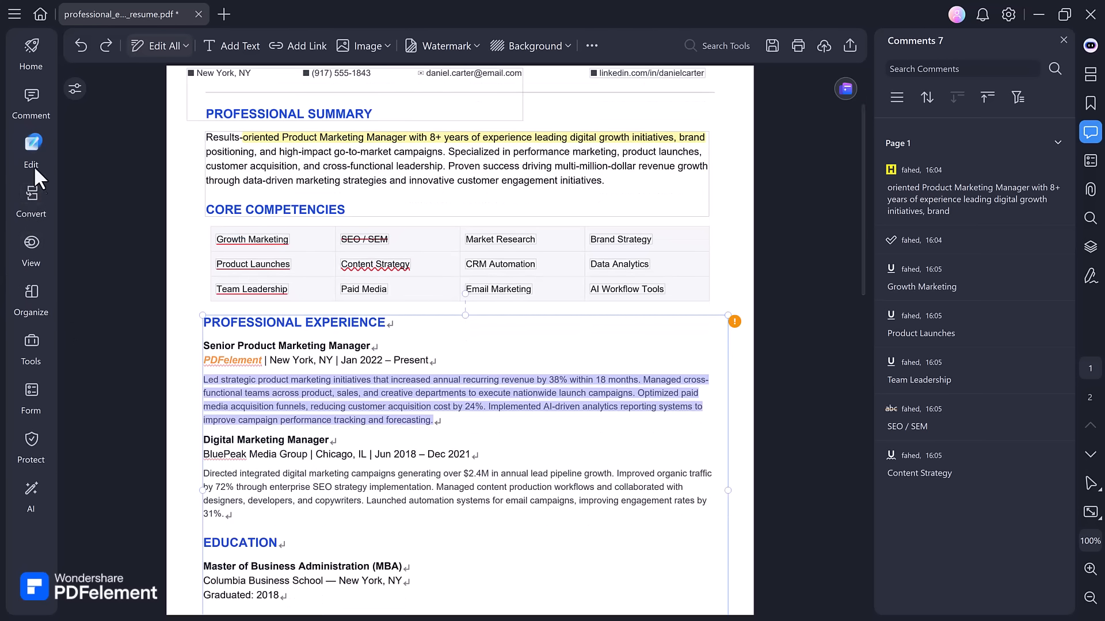
pyautogui.click(183, 67)
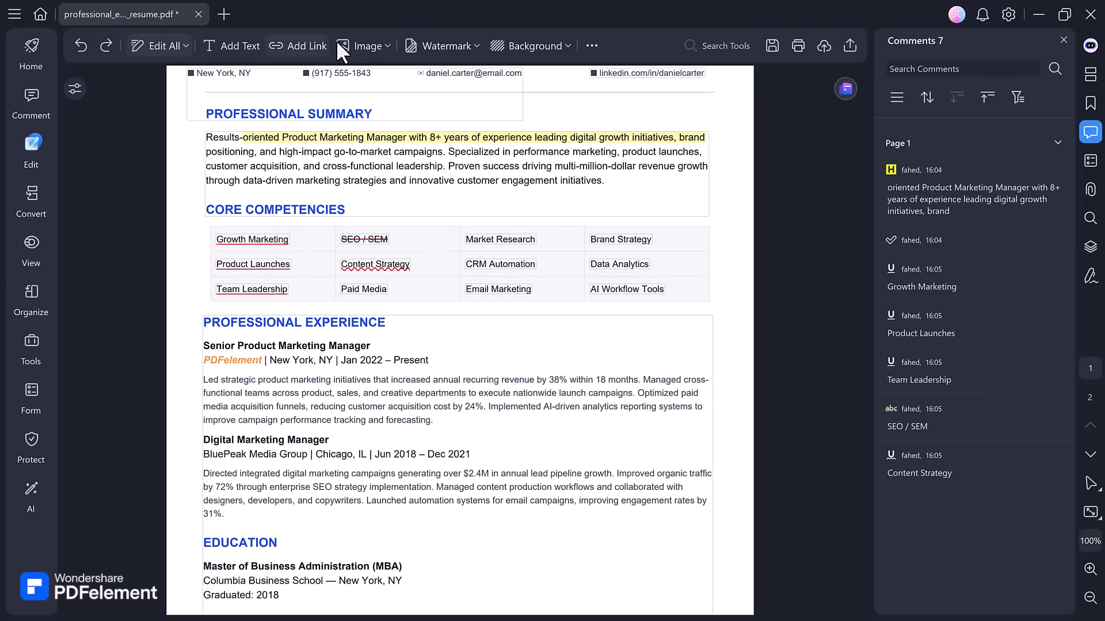
# Add a text watermark reading "WaterMark" to the document and apply it
pyautogui.click(454, 44)
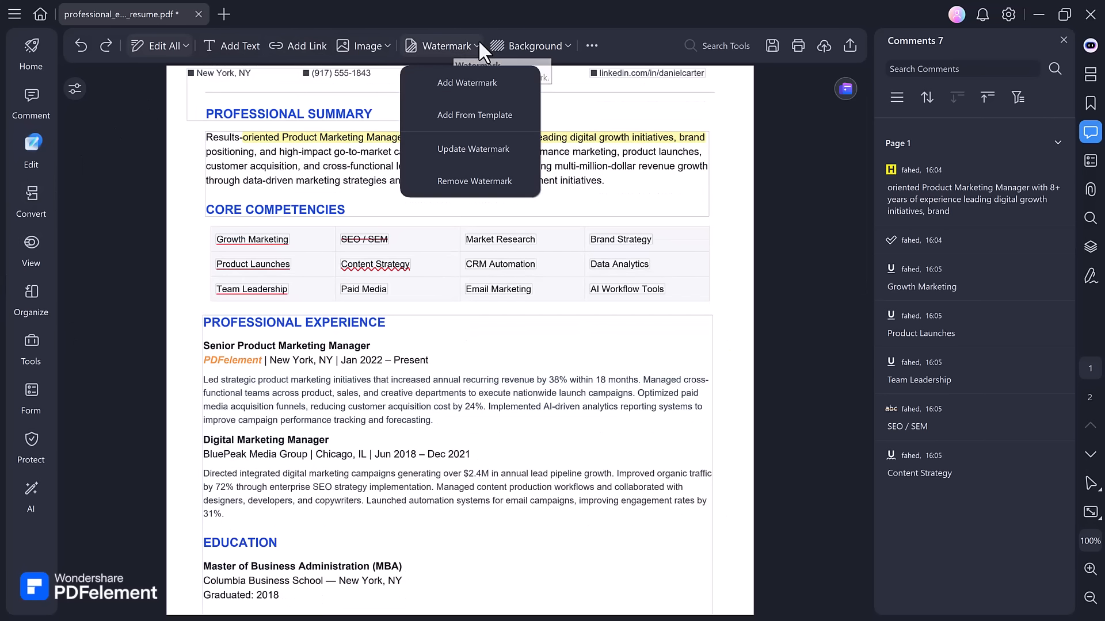
pyautogui.click(465, 85)
pyautogui.click(363, 241)
pyautogui.write('WaterMark')
pyautogui.press('Return')
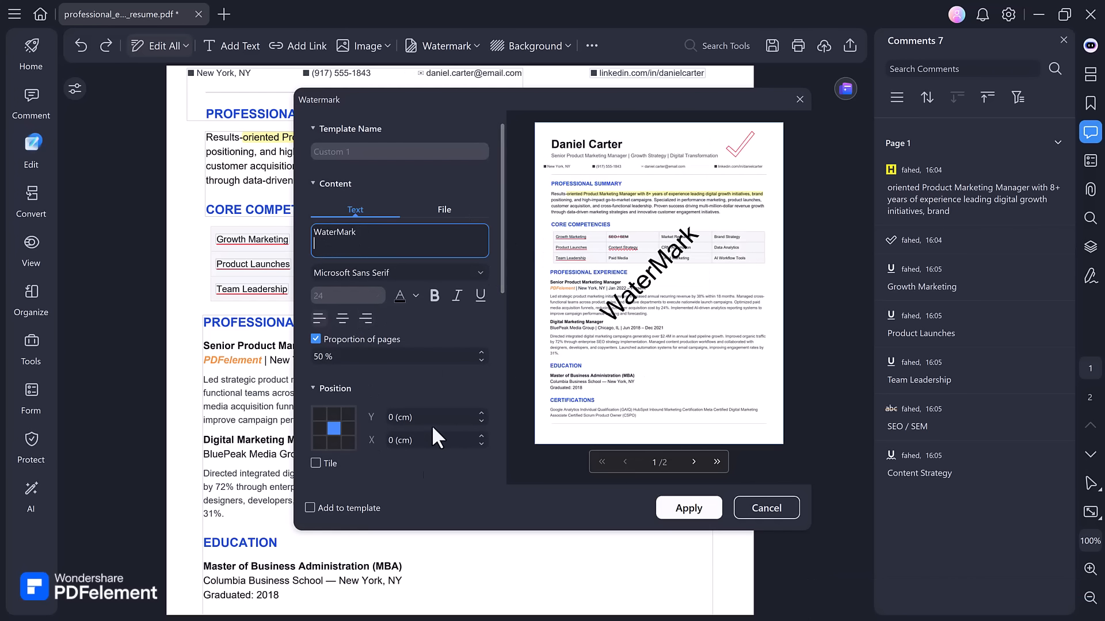
pyautogui.click(685, 507)
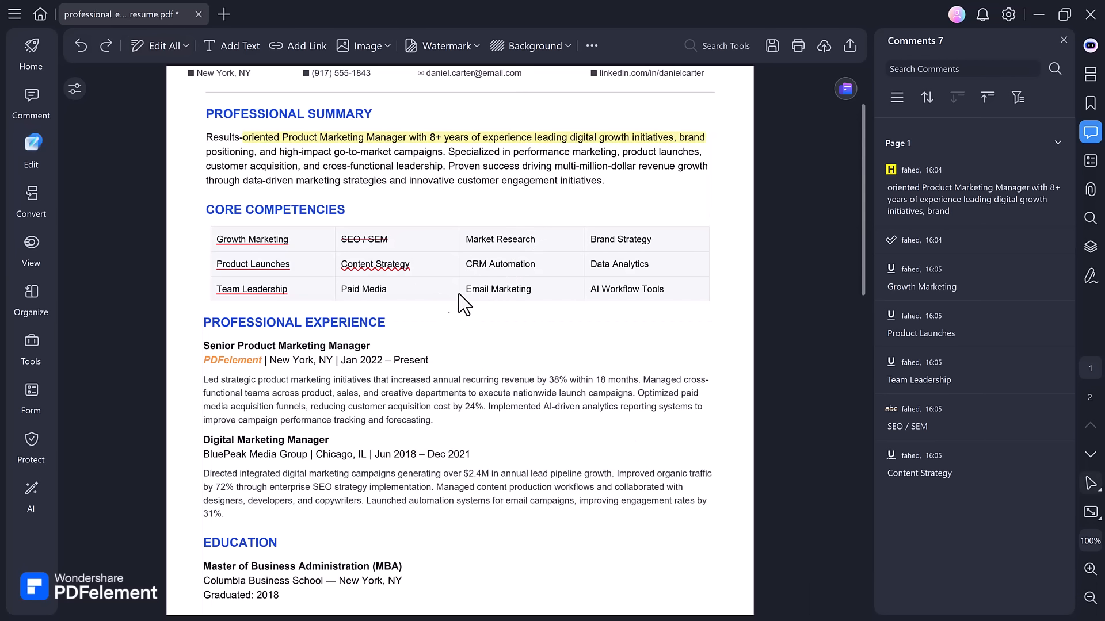
# Convert the resume to a Word document named professional_executive_resume.docx, saved in the Desktop folder
pyautogui.click(32, 199)
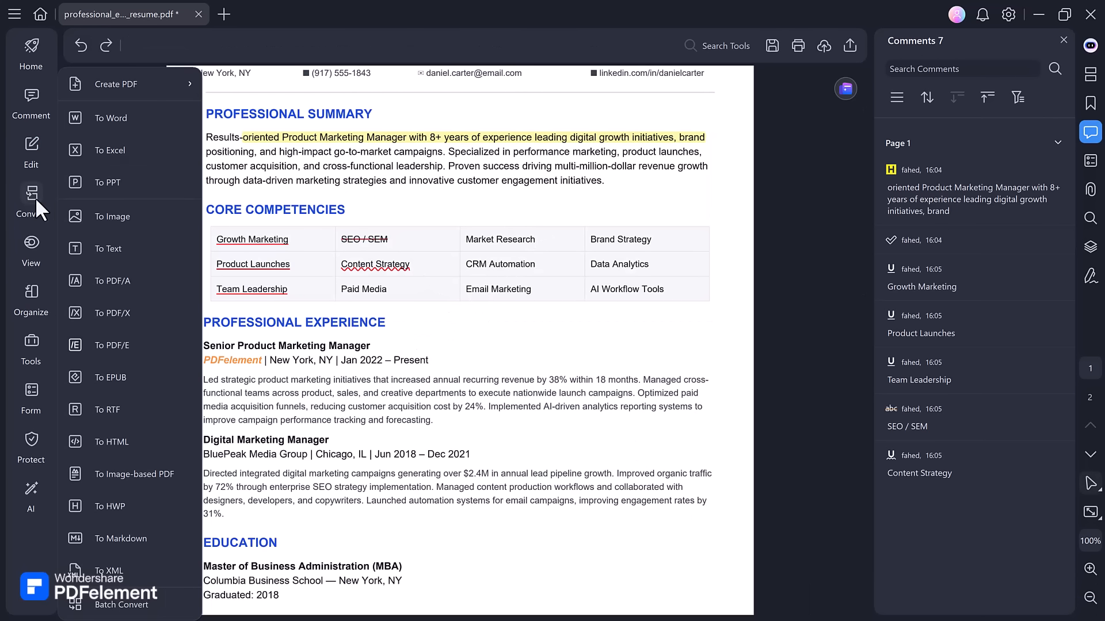
pyautogui.moveTo(113, 81)
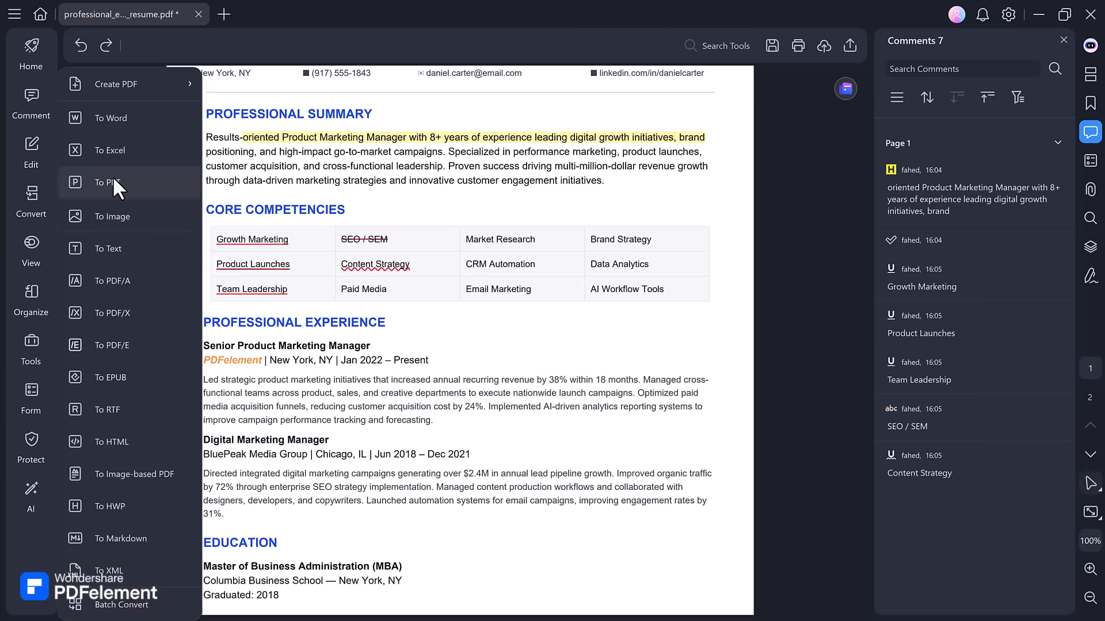
pyautogui.click(107, 122)
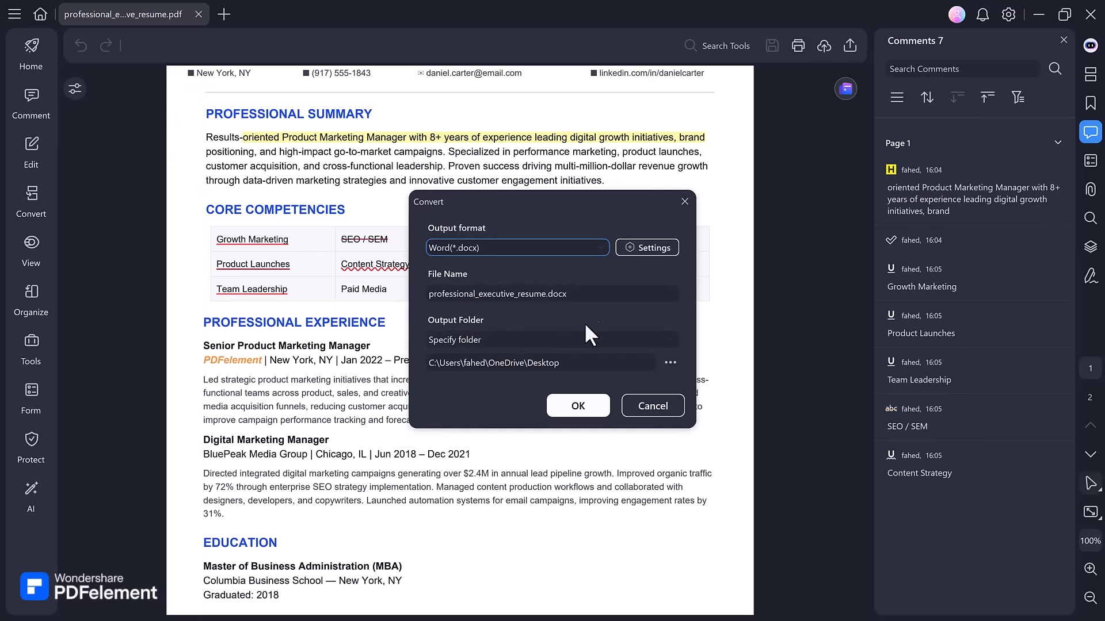
pyautogui.click(588, 412)
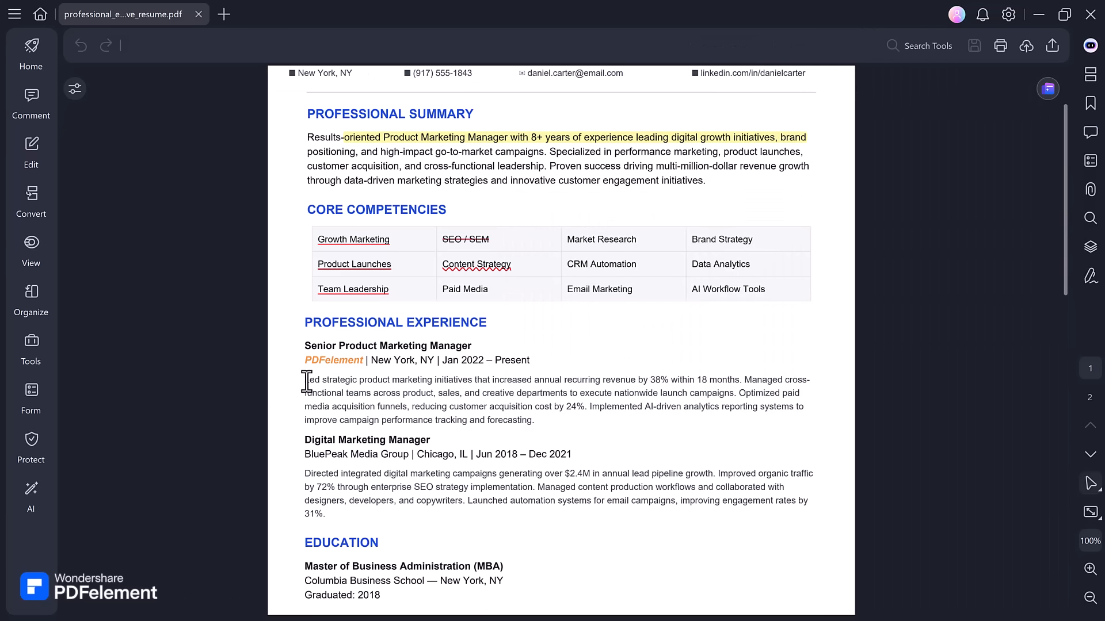
# Rewrite the Senior Product Marketing Manager job description with AI and replace the original paragraph with the rewritten text
pyautogui.moveTo(353, 379); pyautogui.dragTo(548, 421)
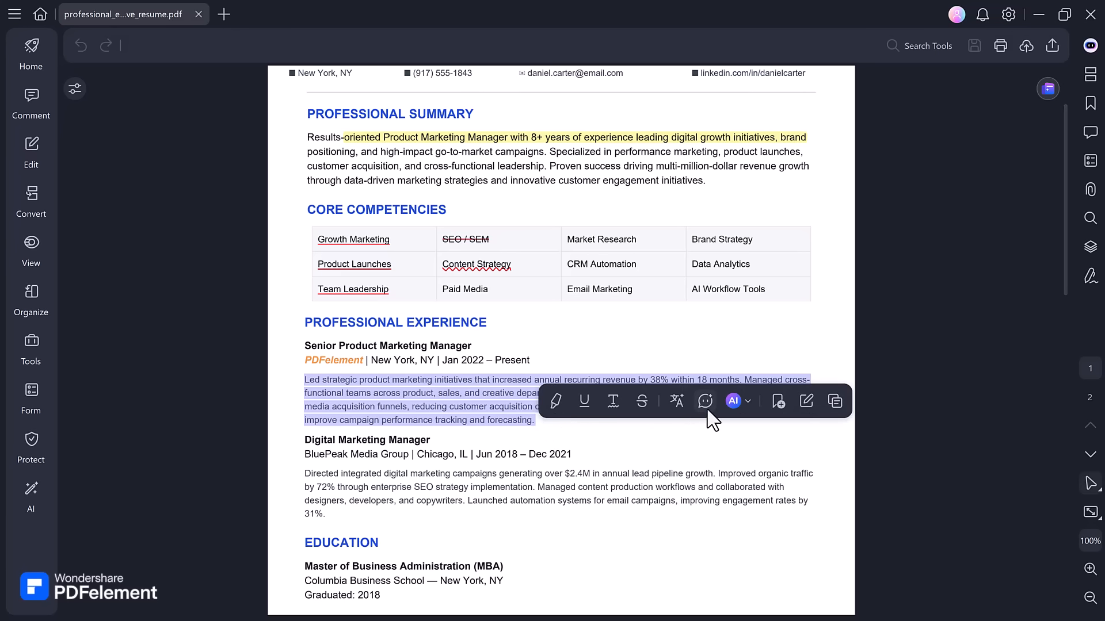
pyautogui.click(747, 401)
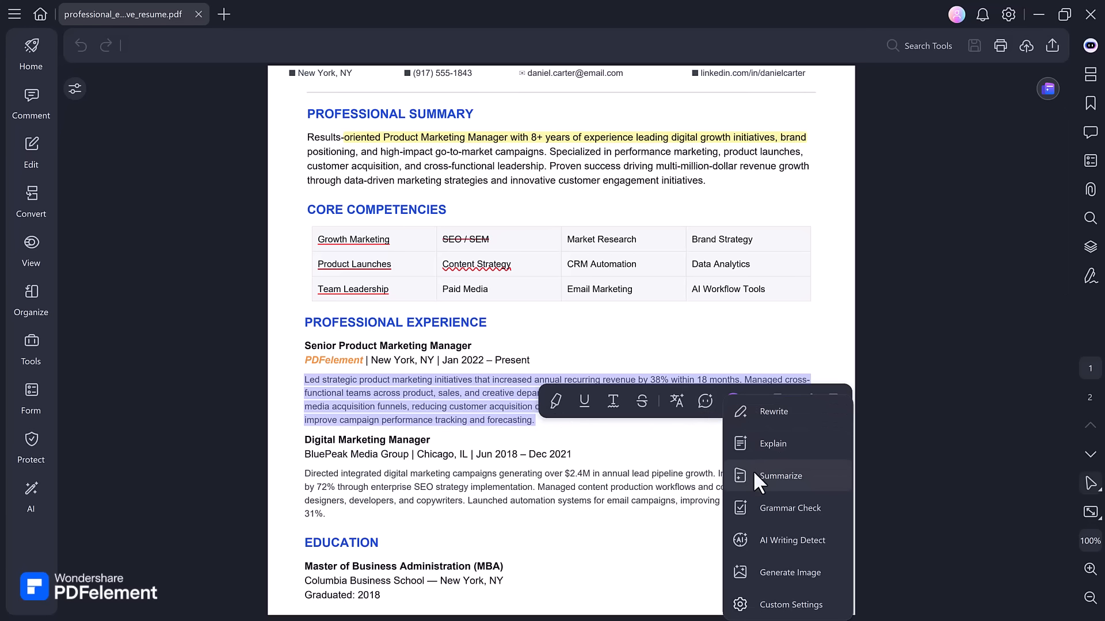
pyautogui.click(768, 411)
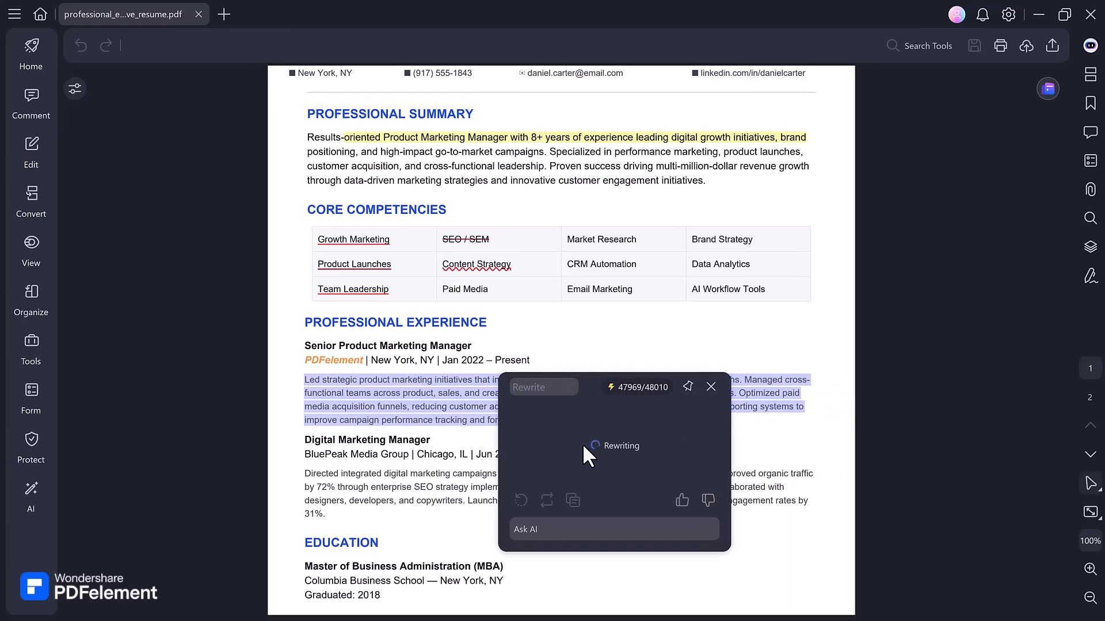
pyautogui.scroll(-3, 582, 444)
pyautogui.scroll(-2, 582, 445)
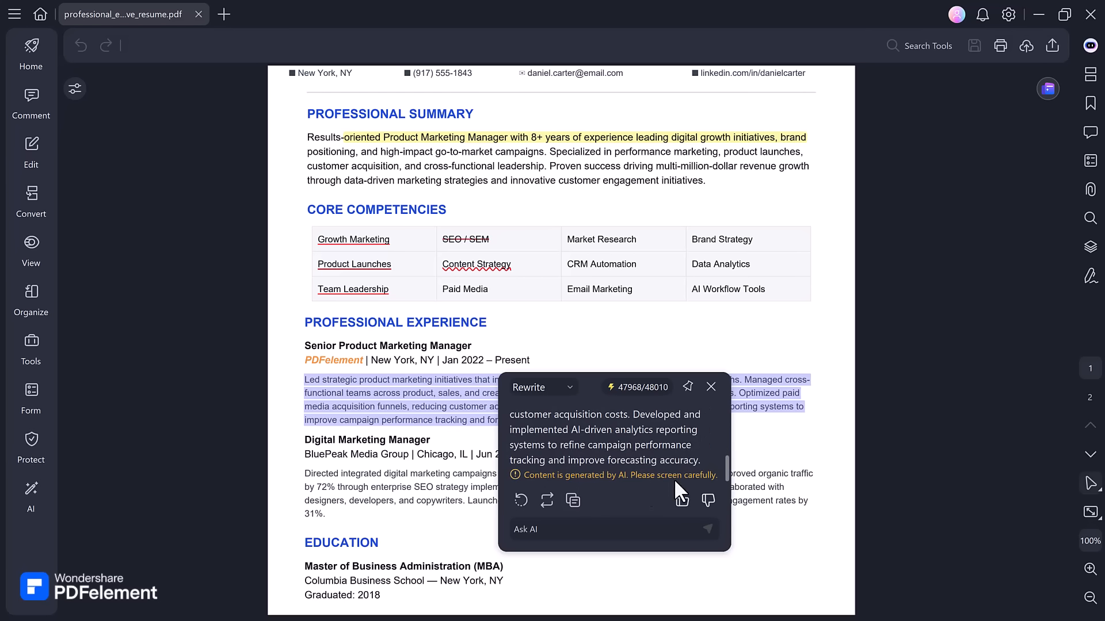
pyautogui.click(551, 498)
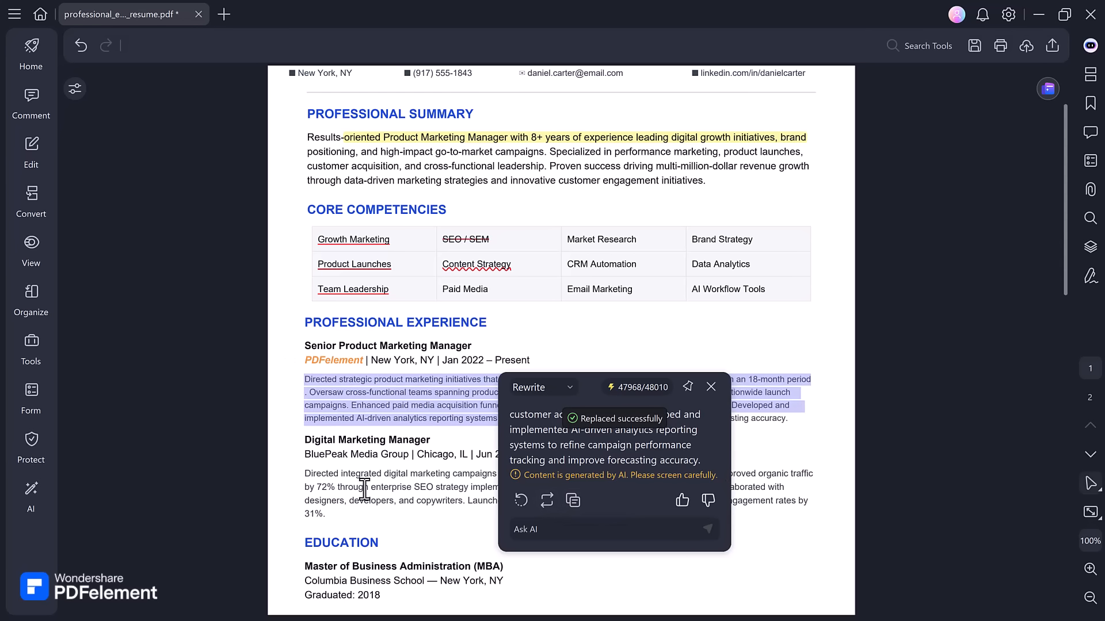
# Rewrite the Core Competencies heading and table text with AI, review the suggestion and replace the original with it
pyautogui.scroll(3, 364, 488)
pyautogui.click(269, 338)
pyautogui.click(268, 338)
pyautogui.moveTo(307, 313); pyautogui.dragTo(786, 394)
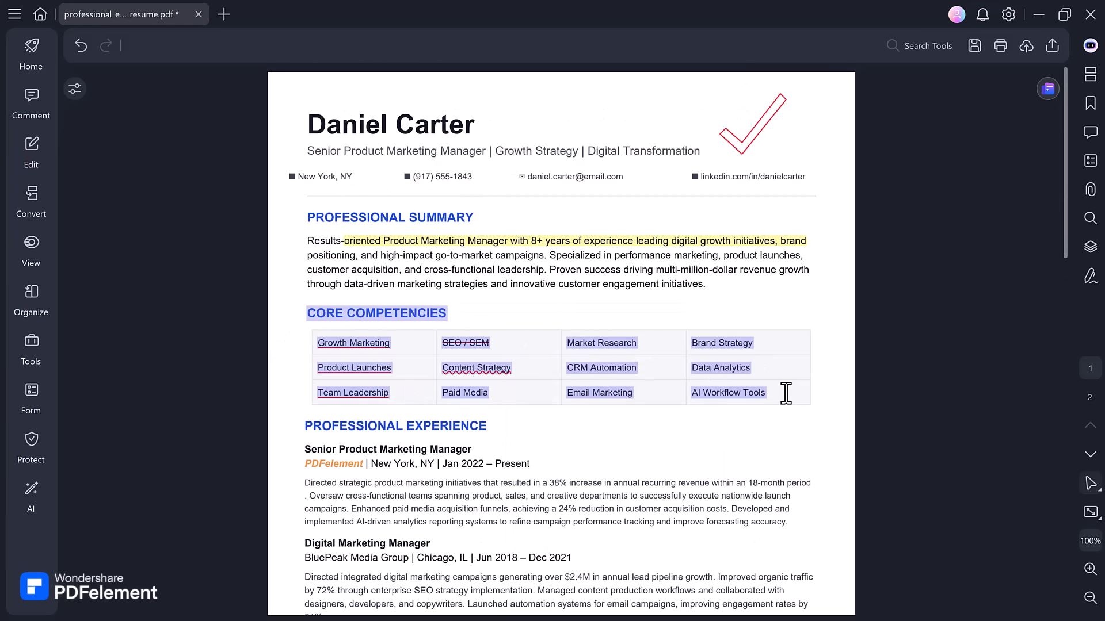
pyautogui.moveTo(987, 377)
pyautogui.click(1003, 404)
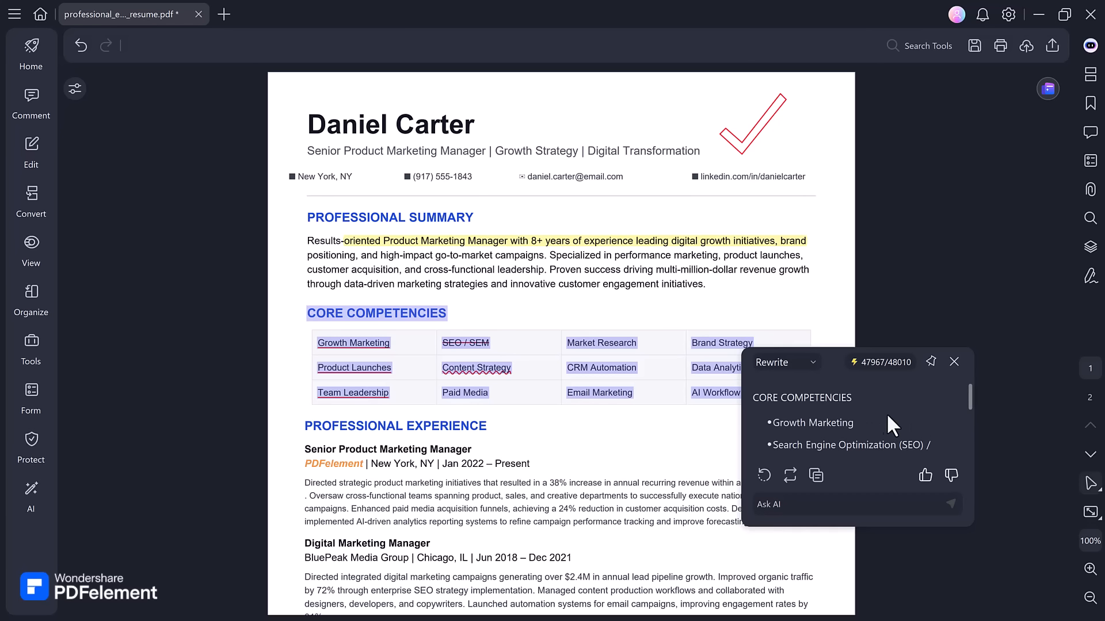
pyautogui.scroll(-1, 880, 415)
pyautogui.scroll(-1, 879, 413)
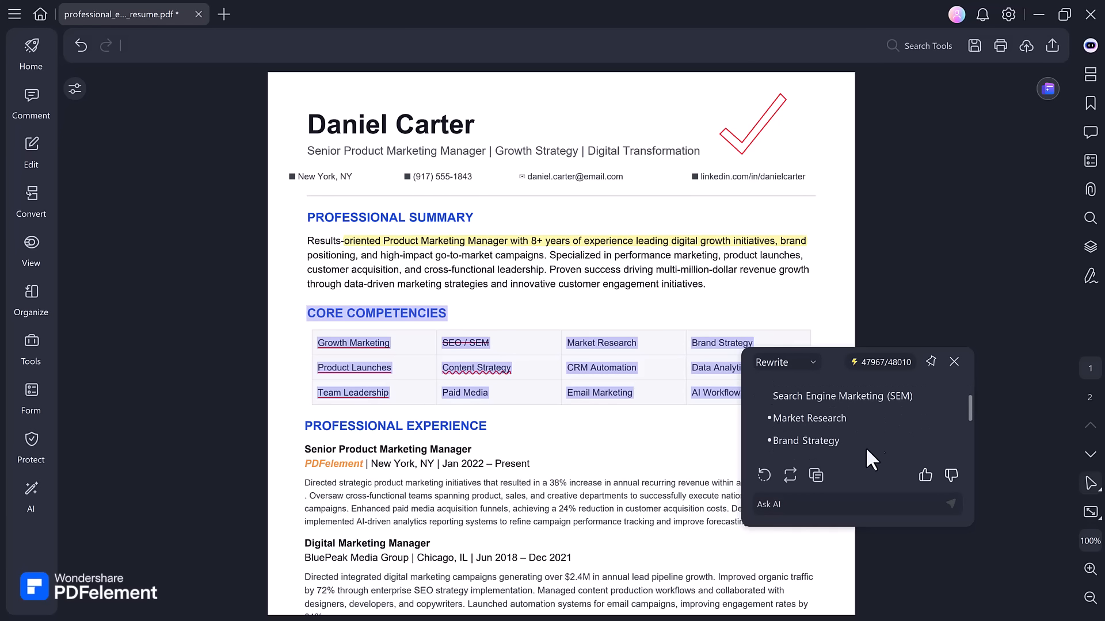
pyautogui.click(786, 475)
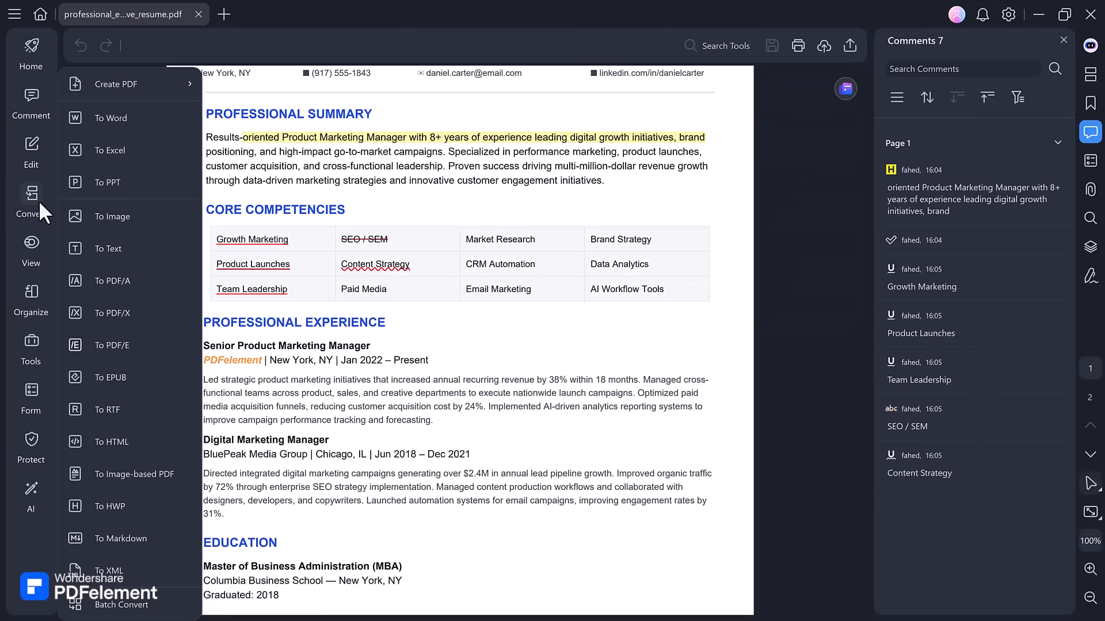
# Look through the view options and the page organization tools for the resume
pyautogui.moveTo(29, 246)
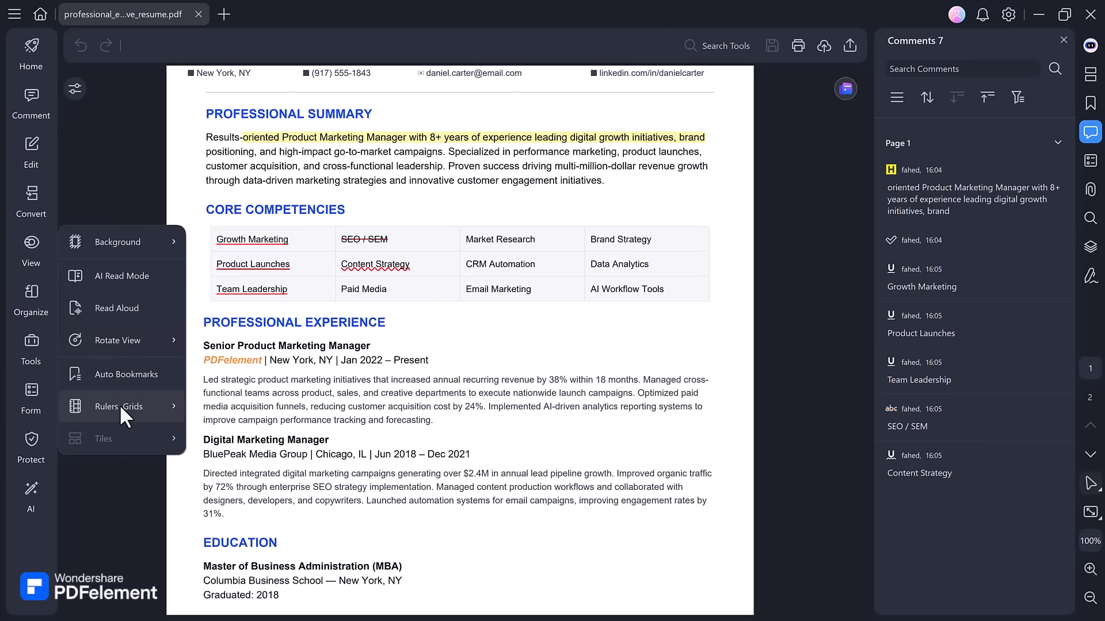
pyautogui.click(32, 294)
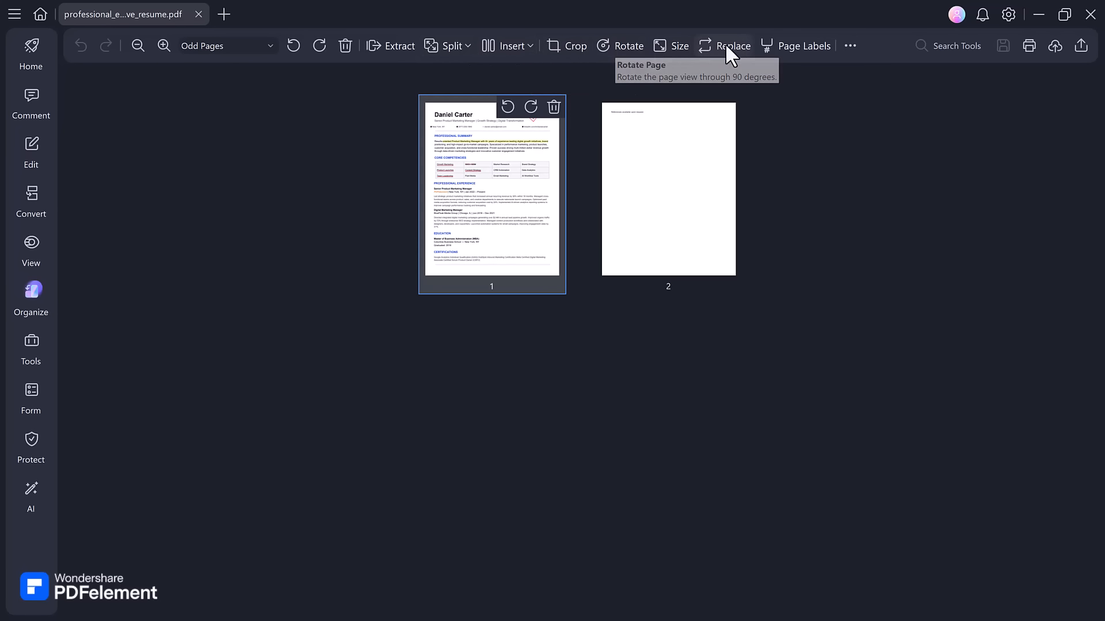
# Start OCR on the resume and download the required OCR component
pyautogui.click(34, 340)
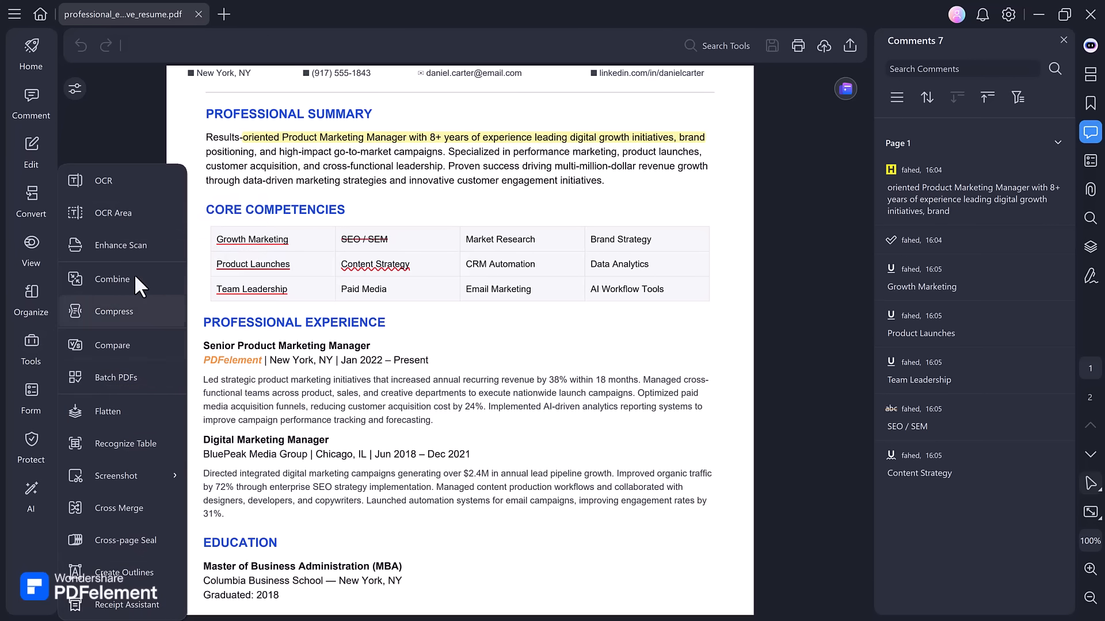
pyautogui.click(115, 185)
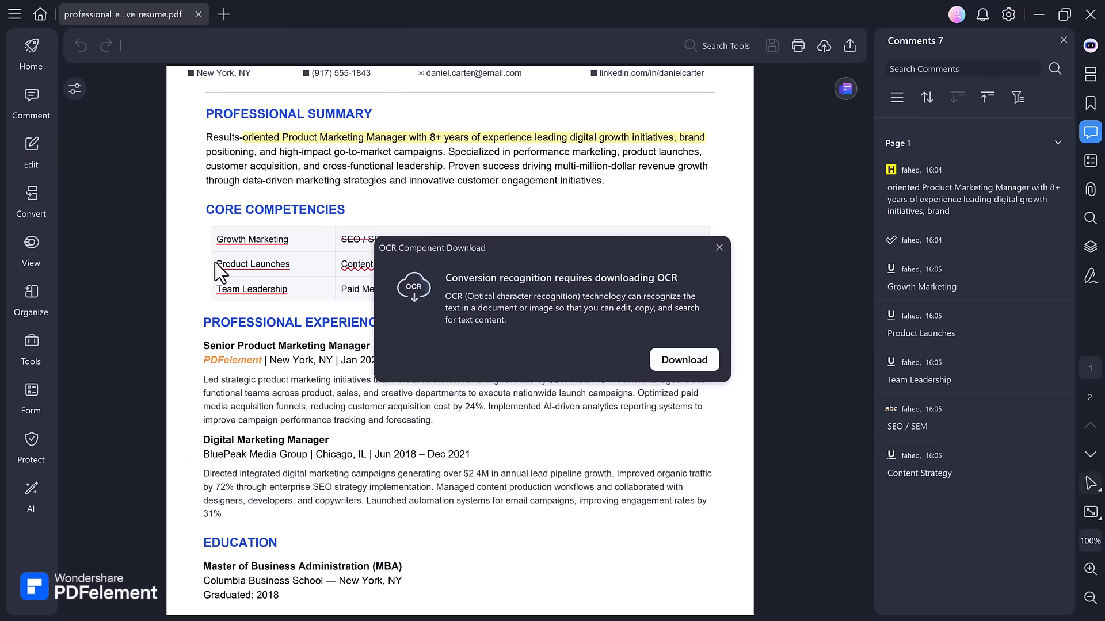
pyautogui.click(702, 365)
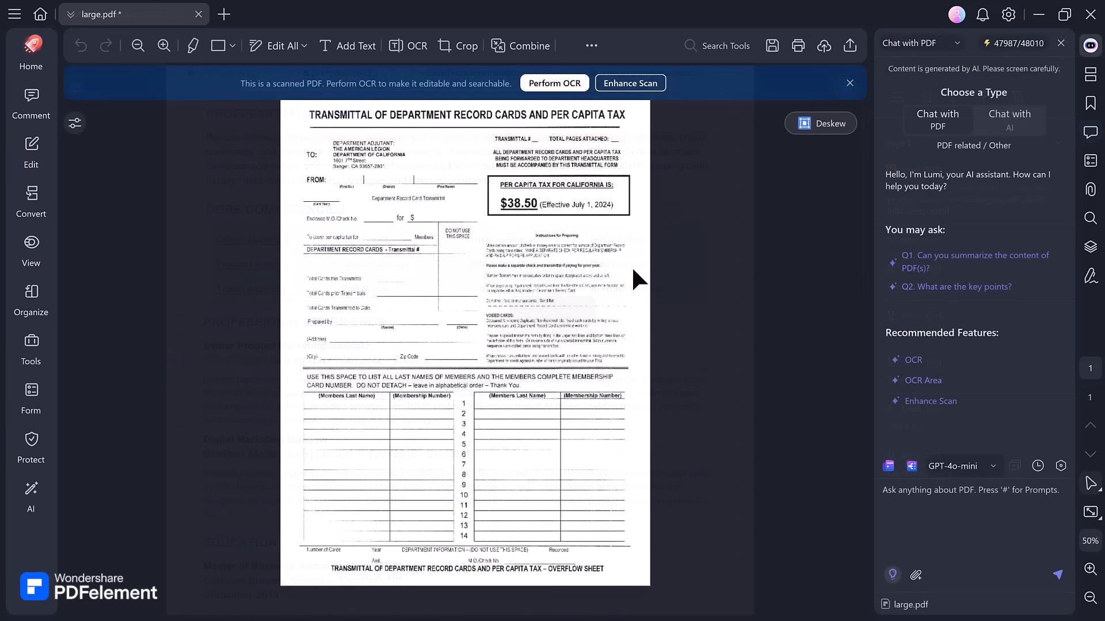
# Run OCR on the scanned large.pdf as Searchable Text in Image, in English, for all pages at 300dpi
pyautogui.click(555, 84)
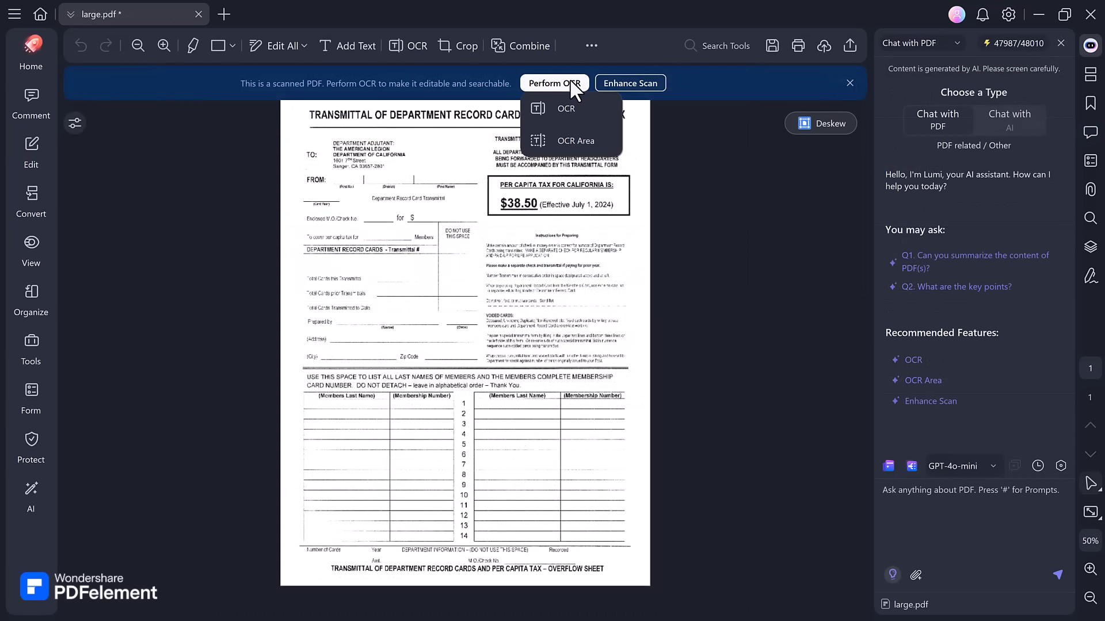
pyautogui.click(580, 108)
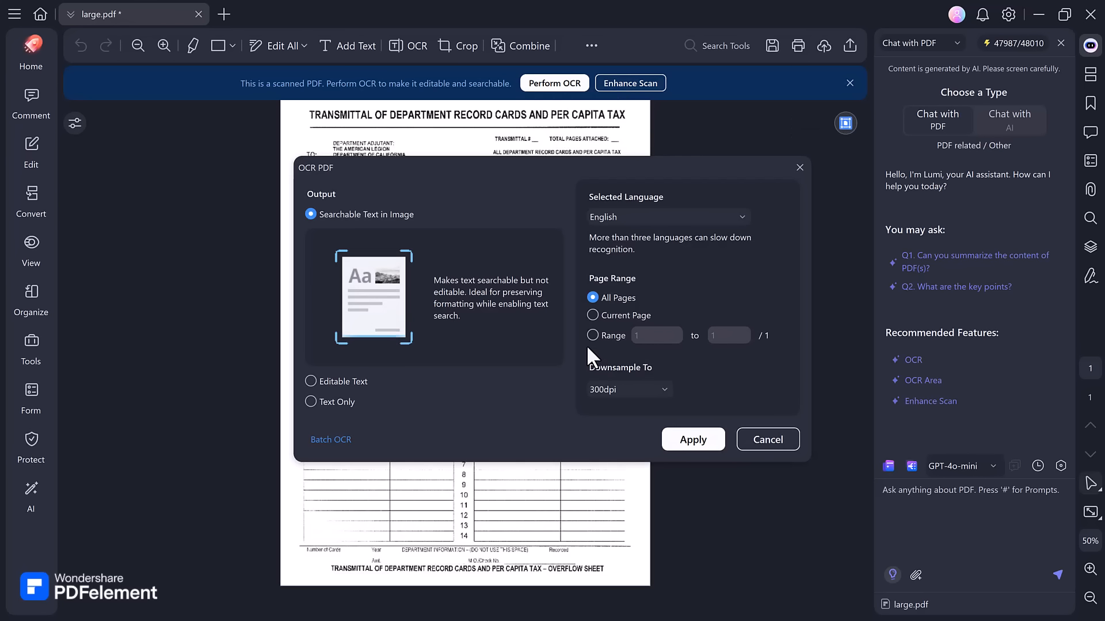
pyautogui.click(701, 440)
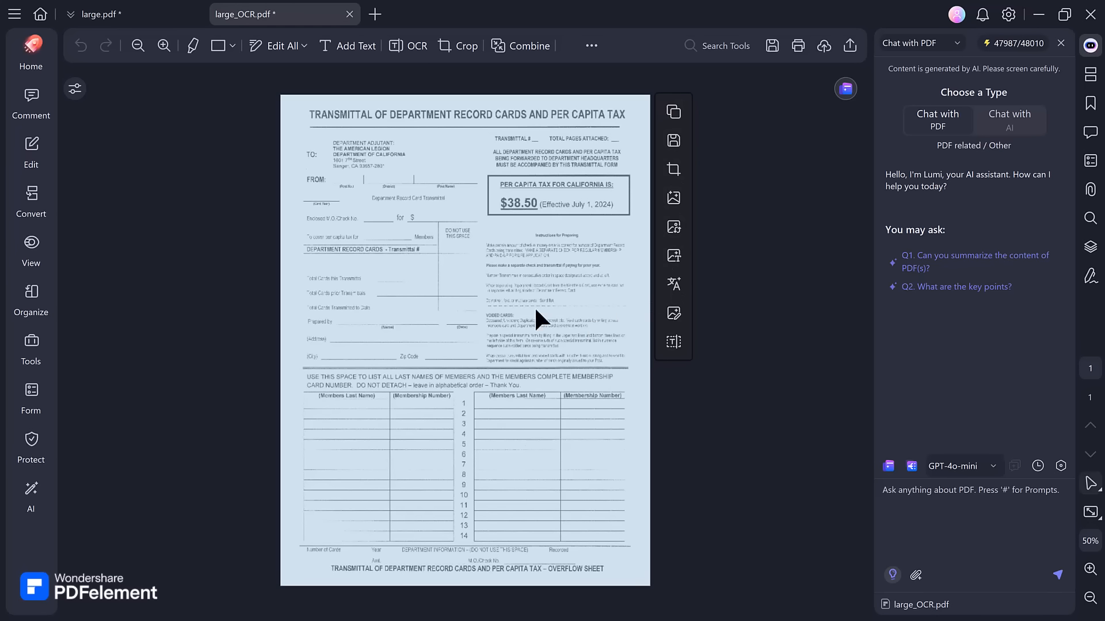
pyautogui.click(451, 192)
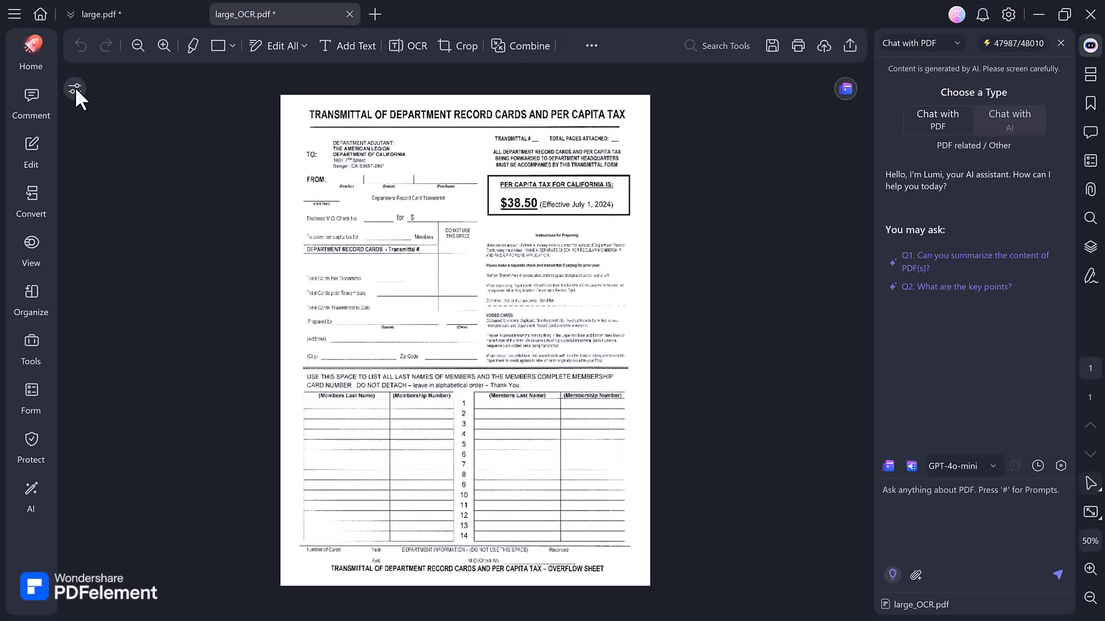
# Open the comment tools on the OCR version of large.pdf, check the underline options and choose the highlighter
pyautogui.click(29, 94)
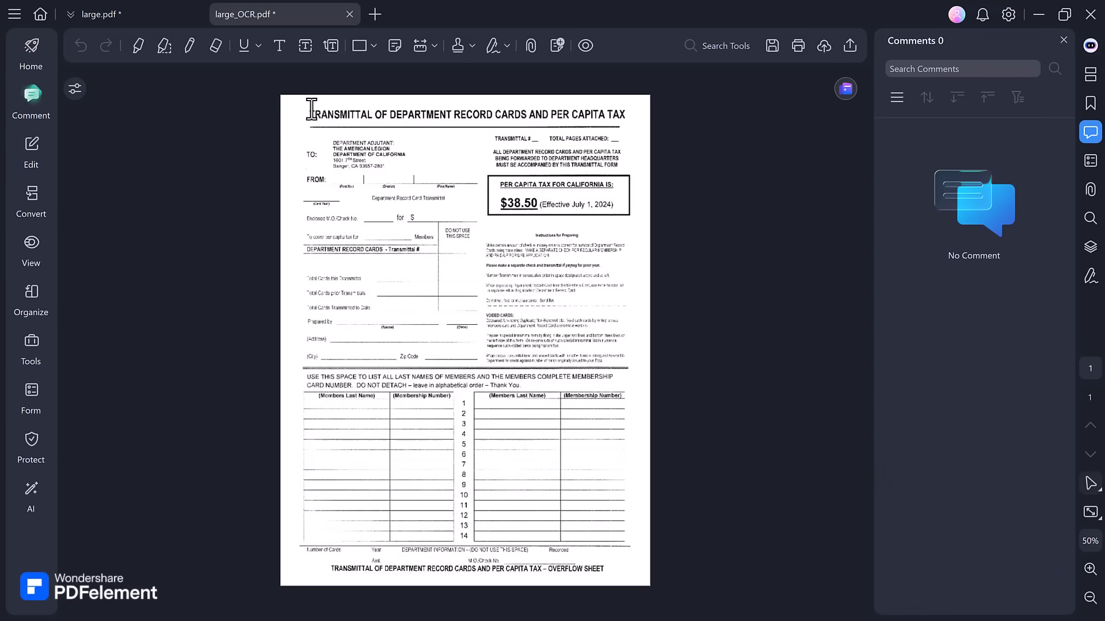
pyautogui.click(257, 46)
pyautogui.click(134, 46)
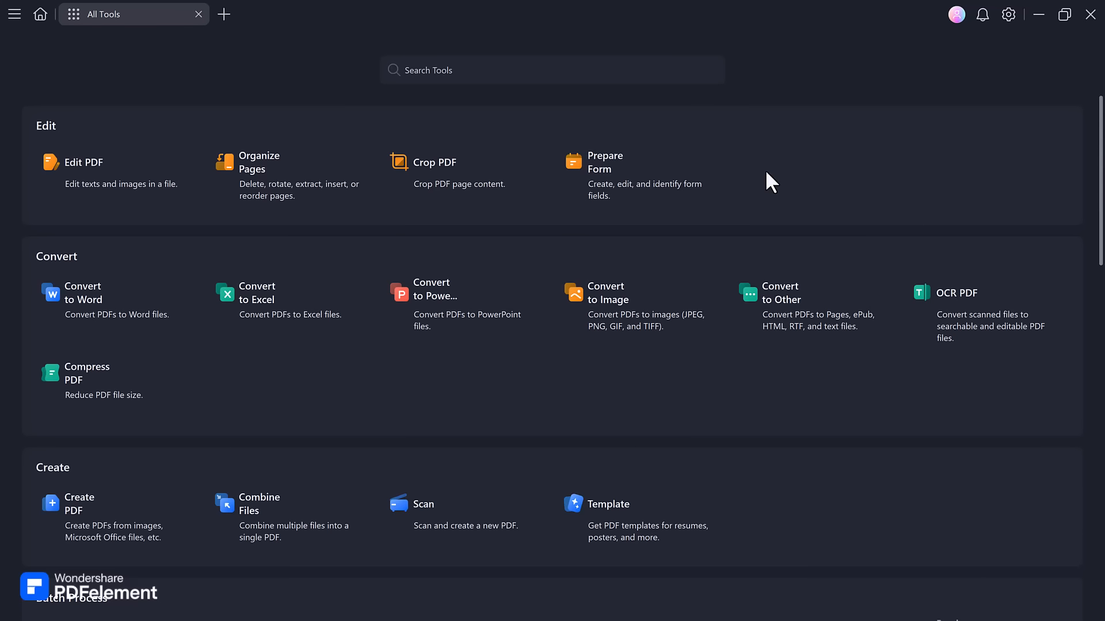
# Browse the complete tool catalogue, from Edit, Convert and Create to Batch Process, AI Tools, Protect, Review and eSign
pyautogui.scroll(-1, 768, 180)
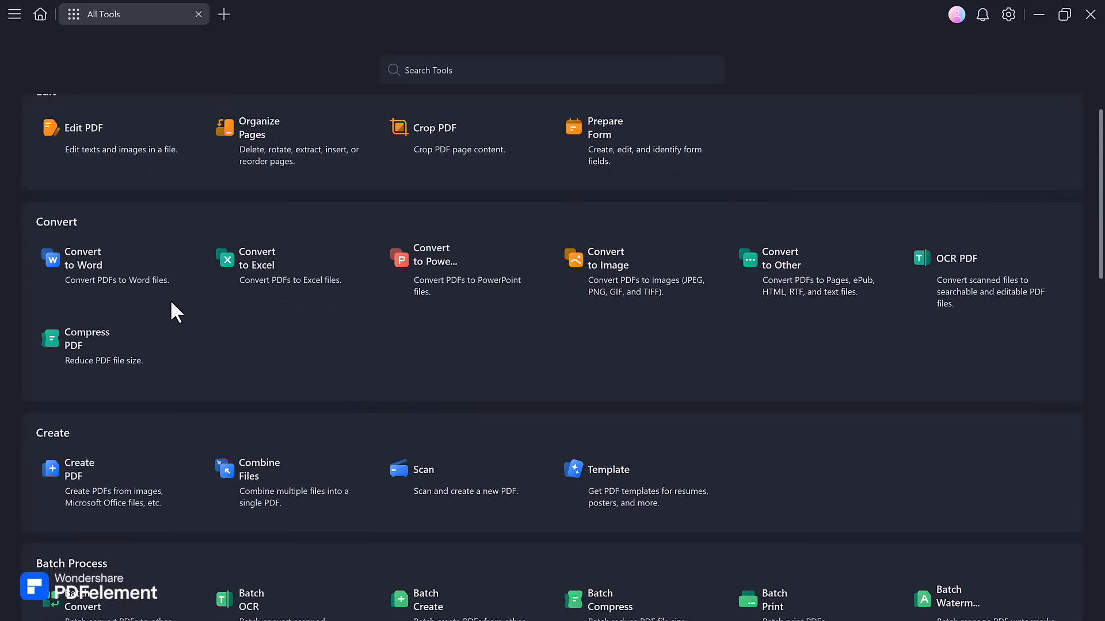
pyautogui.scroll(-1, 830, 362)
pyautogui.scroll(-2, 829, 362)
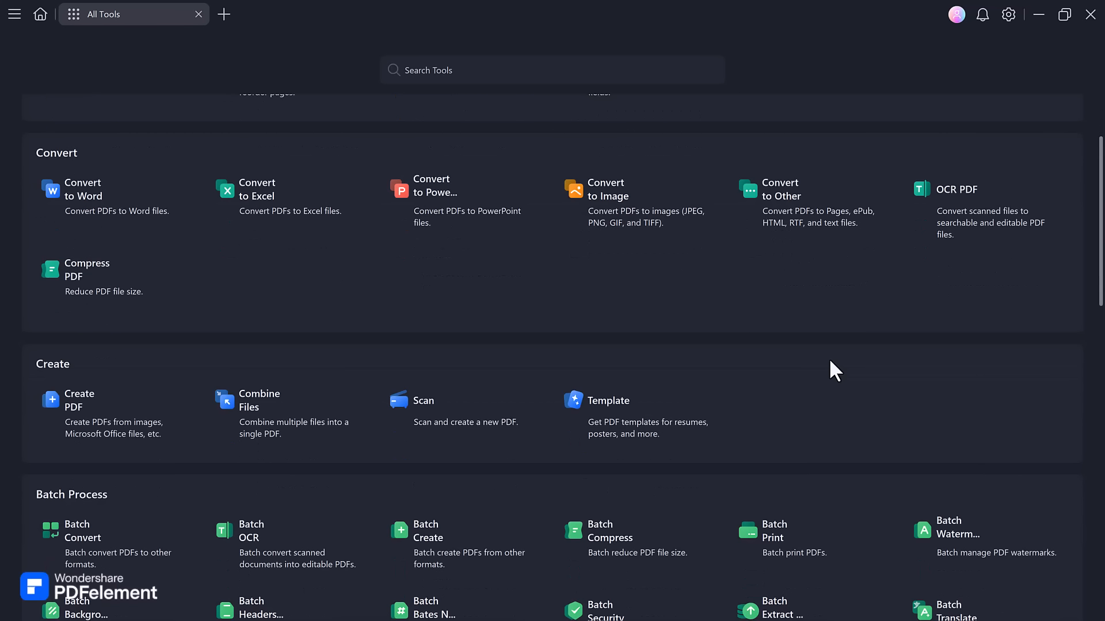
pyautogui.scroll(-1, 833, 370)
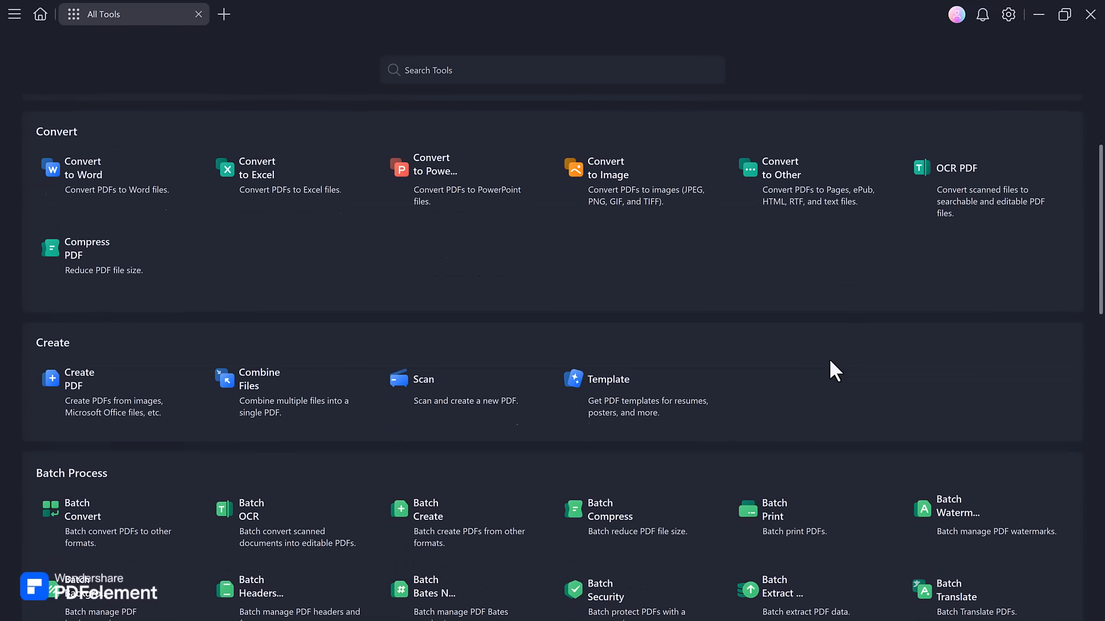
pyautogui.scroll(-3, 833, 370)
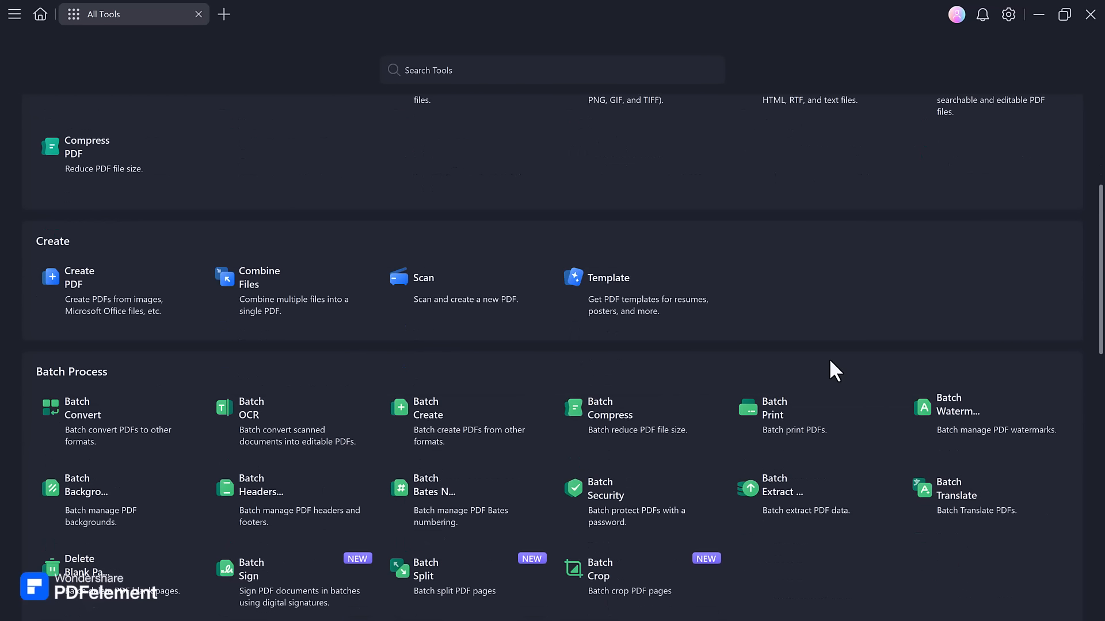
pyautogui.scroll(-3, 833, 371)
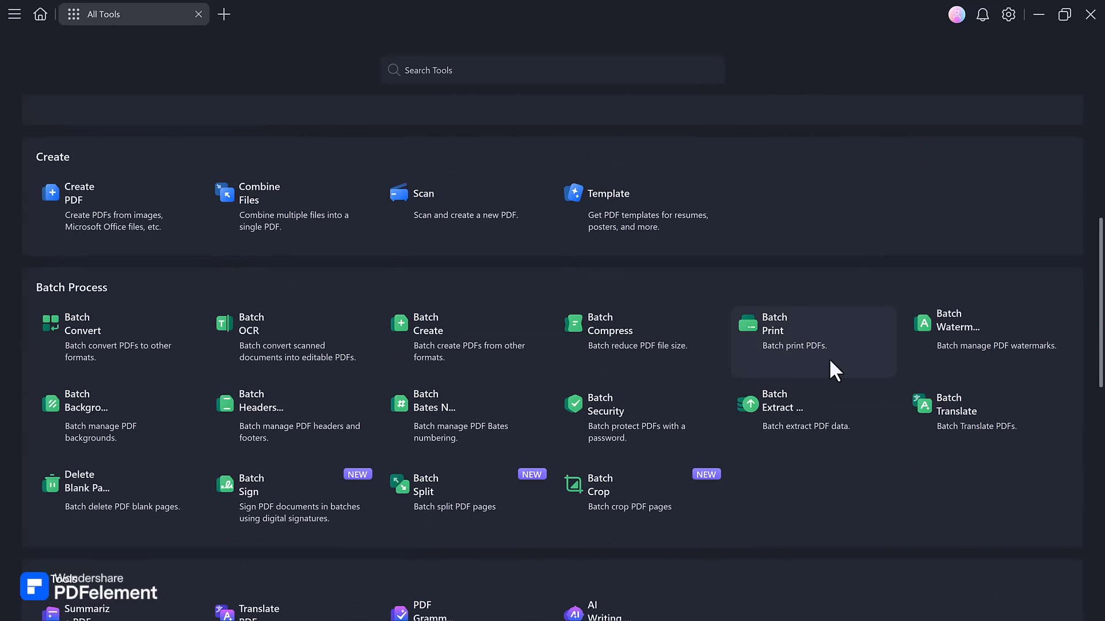
pyautogui.scroll(-4, 833, 370)
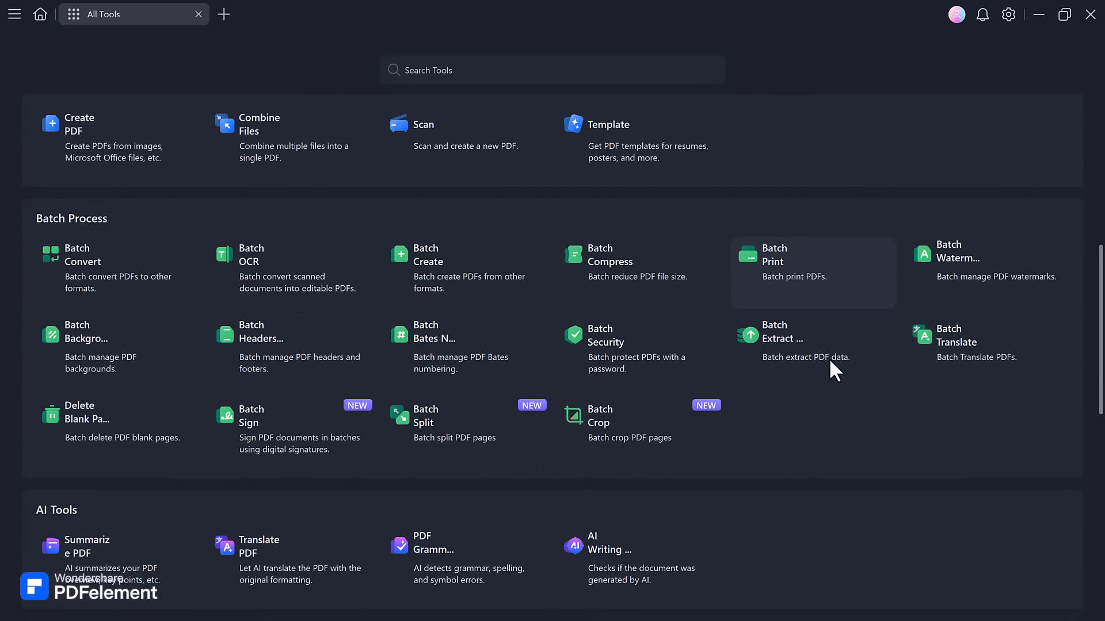
pyautogui.scroll(-2, 830, 360)
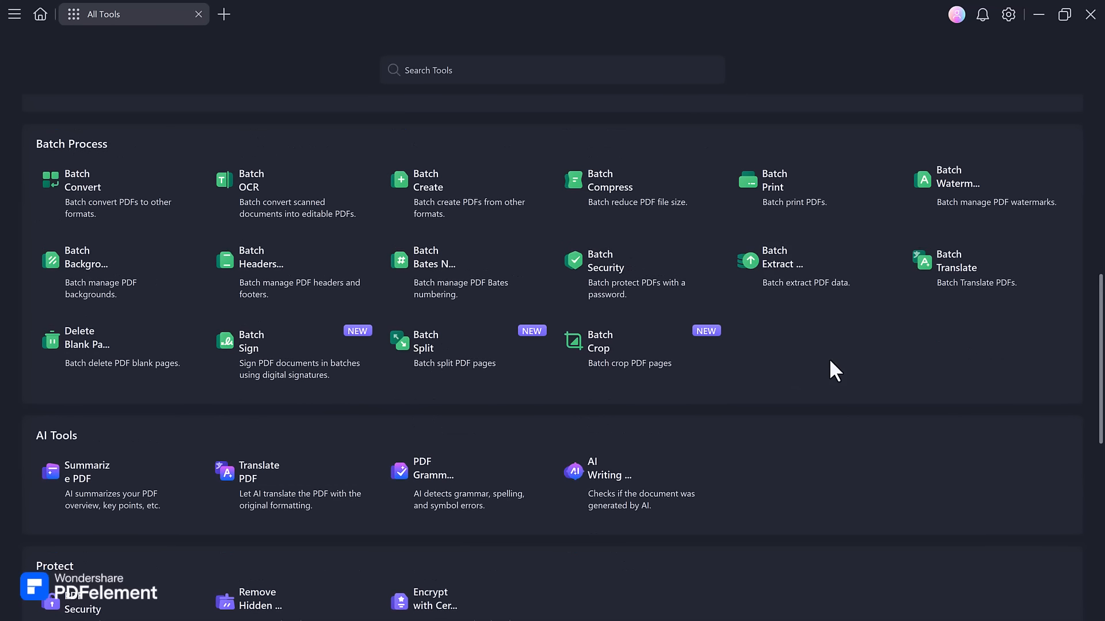
pyautogui.scroll(-5, 830, 360)
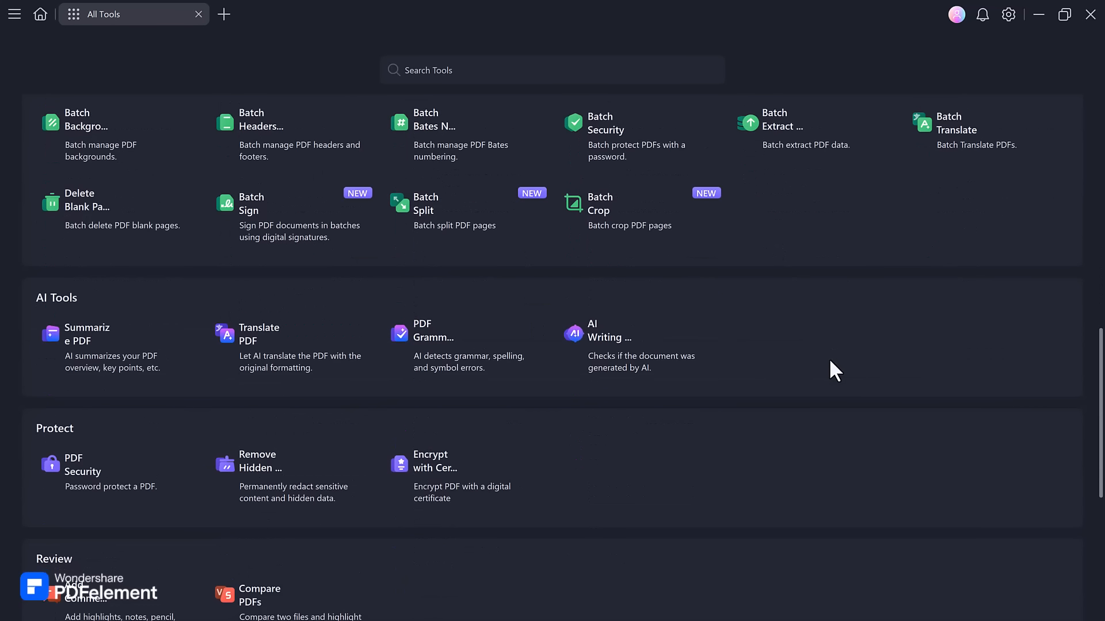
pyautogui.scroll(-2, 830, 361)
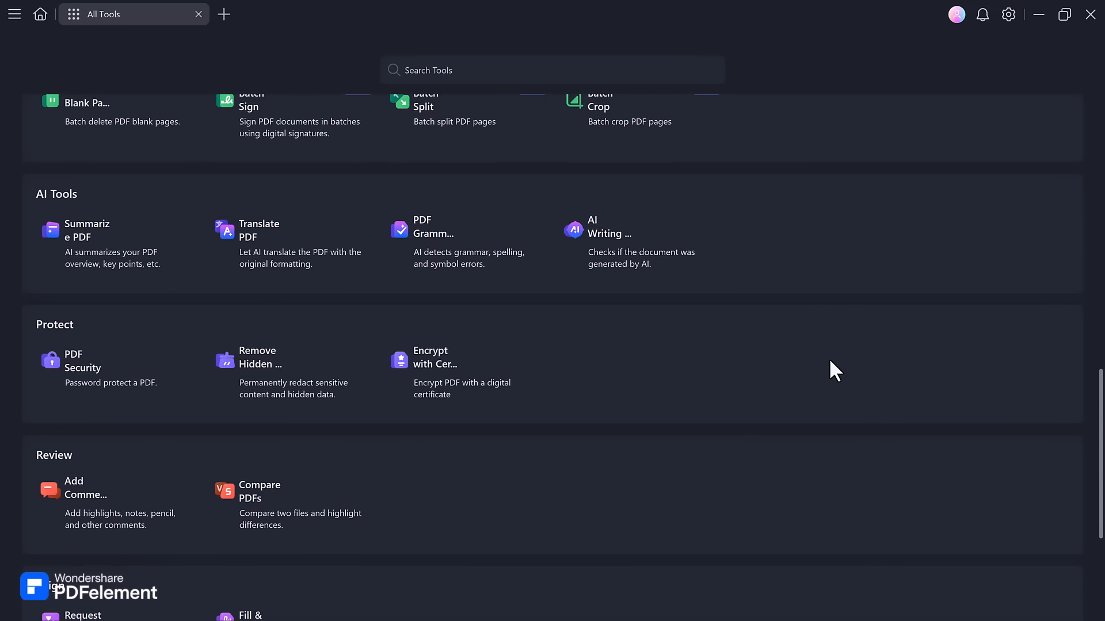
pyautogui.scroll(-4, 829, 360)
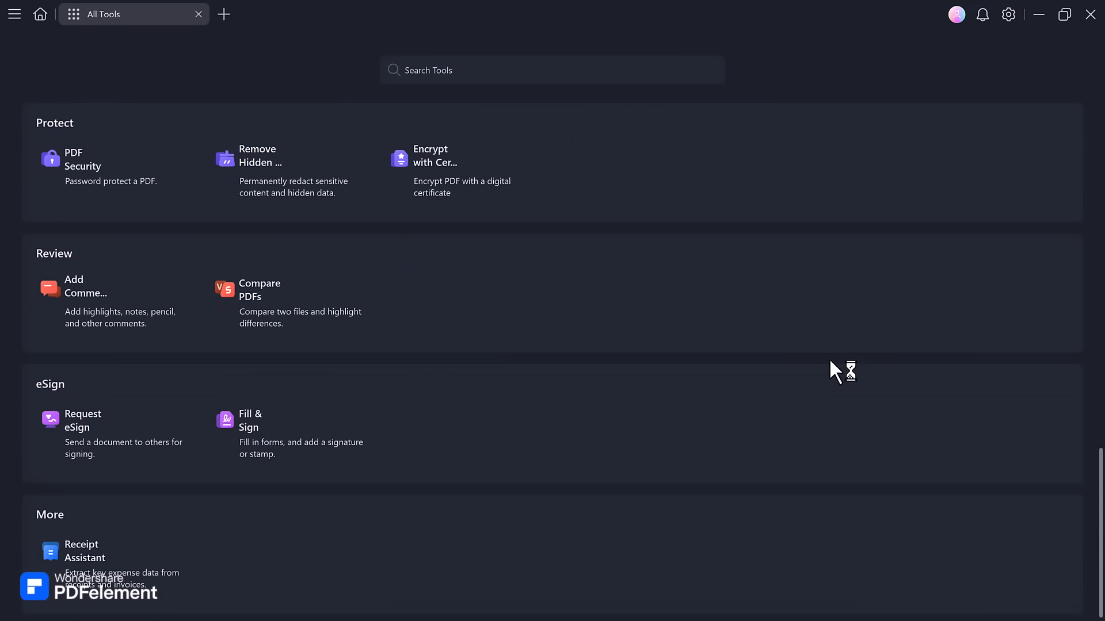
pyautogui.scroll(20, 830, 361)
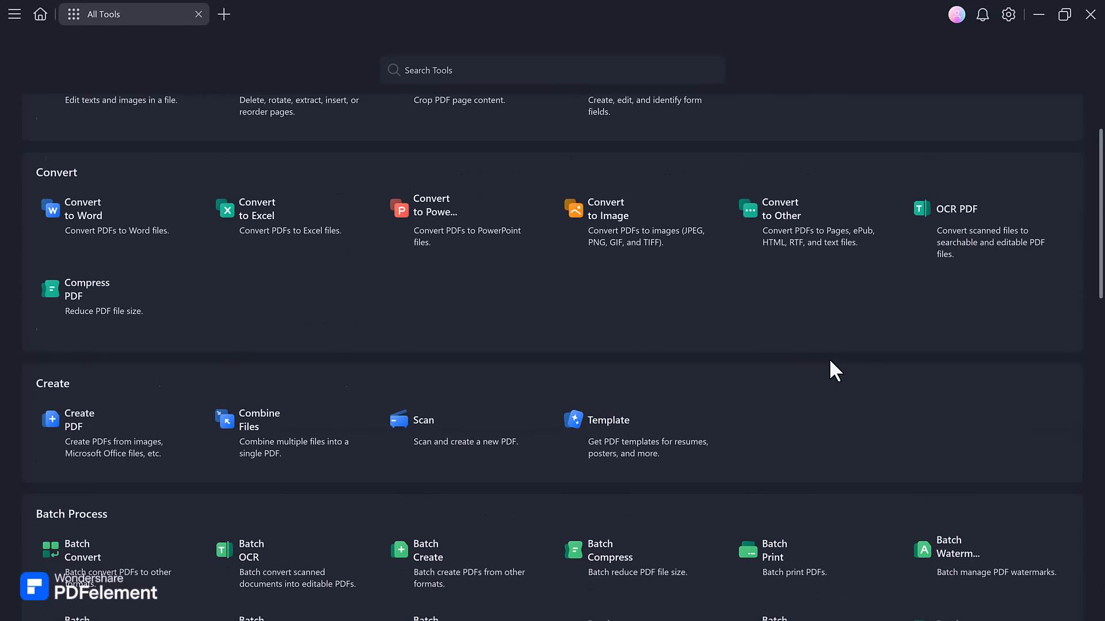
pyautogui.scroll(2, 830, 360)
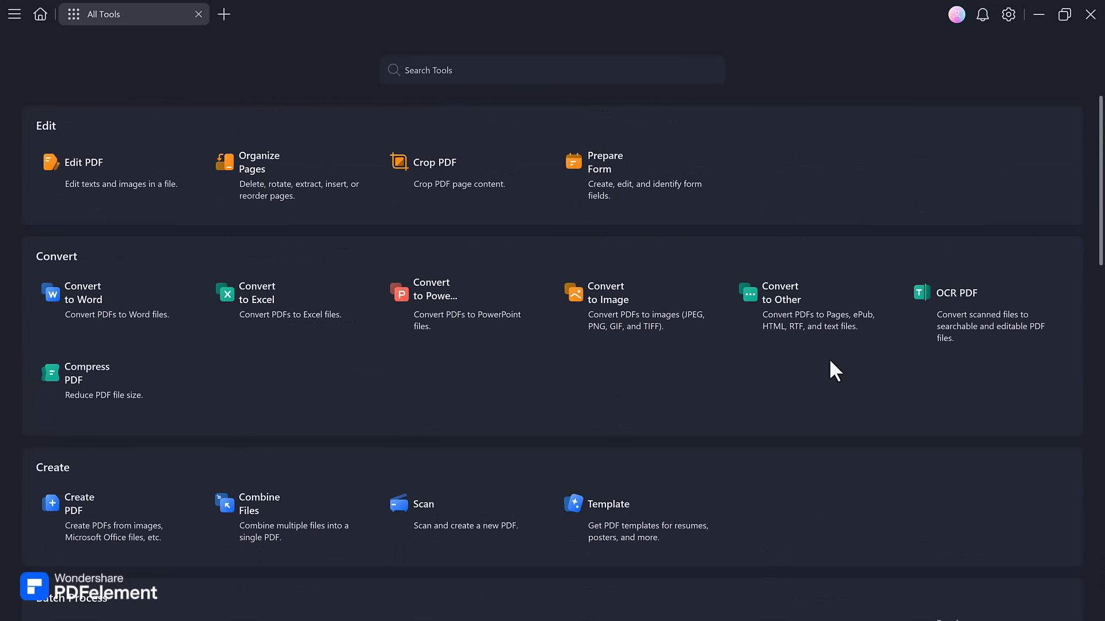